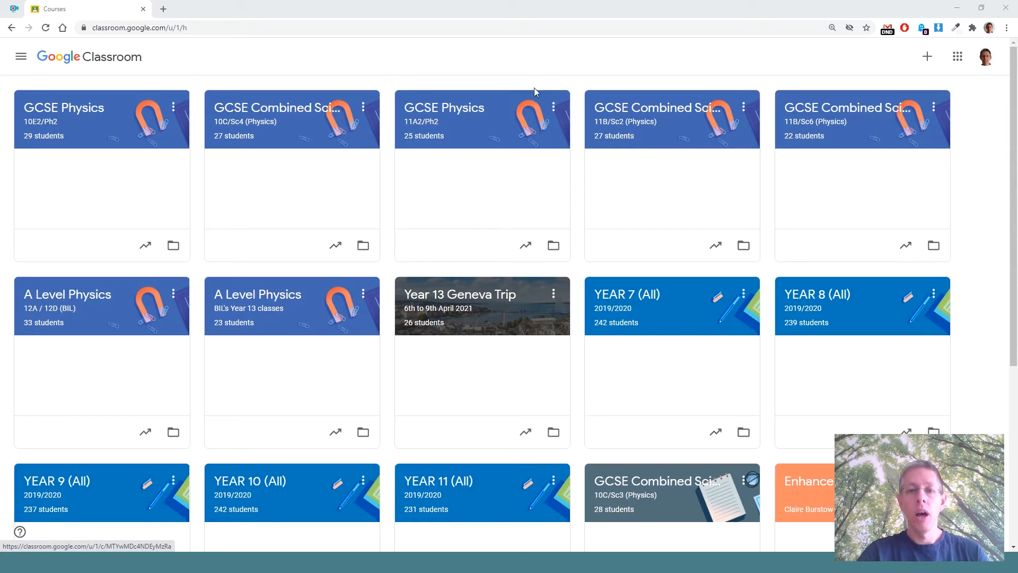
Archive the GCSE Physics class with section 11A2/Ph2.
left_click(555, 110)
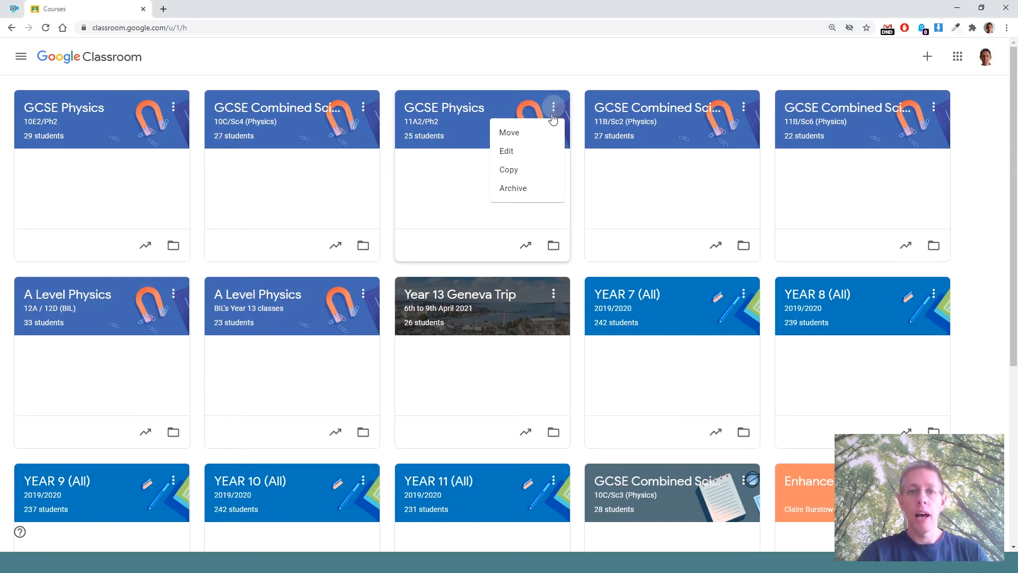
left_click(538, 190)
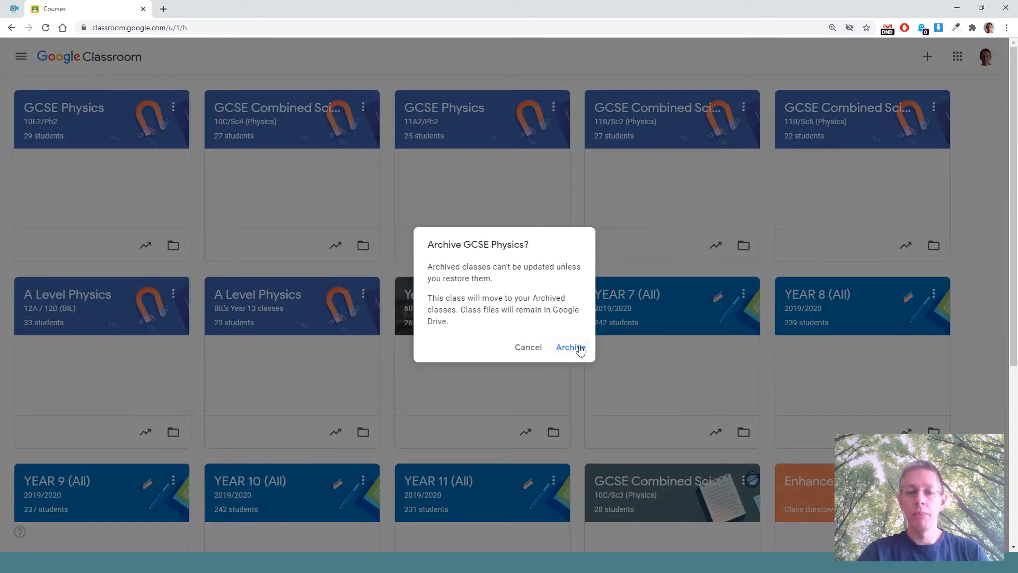
left_click(579, 349)
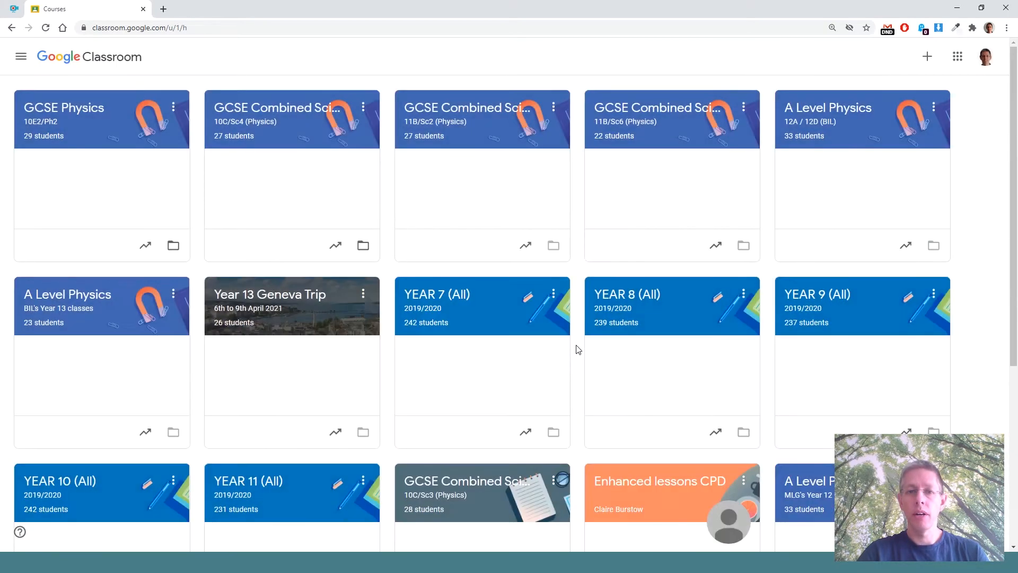
Archive the two Year 11 GCSE Combined Science classes, sections 11B/Sc2 (Physics) and 11B/Sc6 (Physics).
left_click(553, 107)
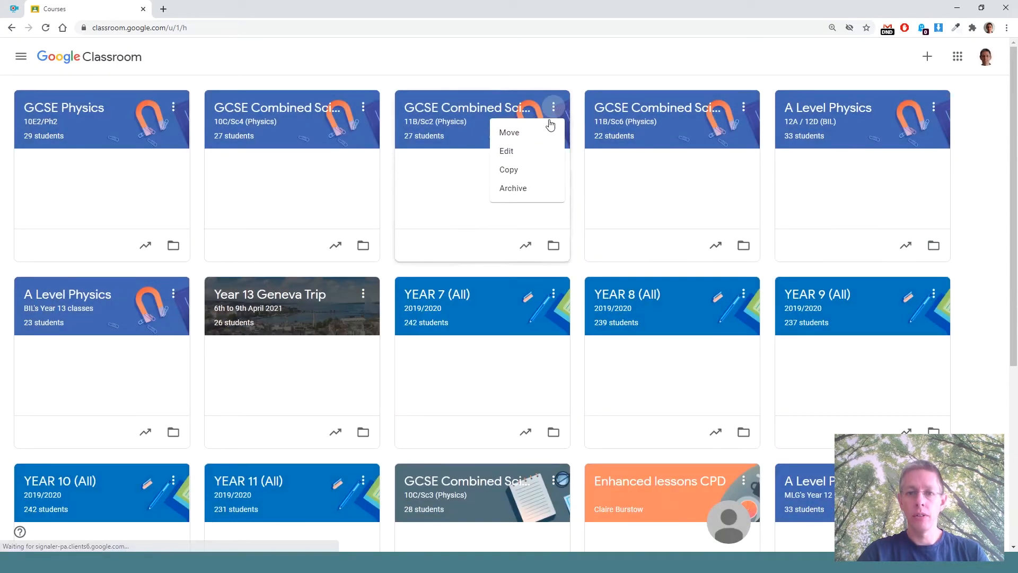
left_click(524, 194)
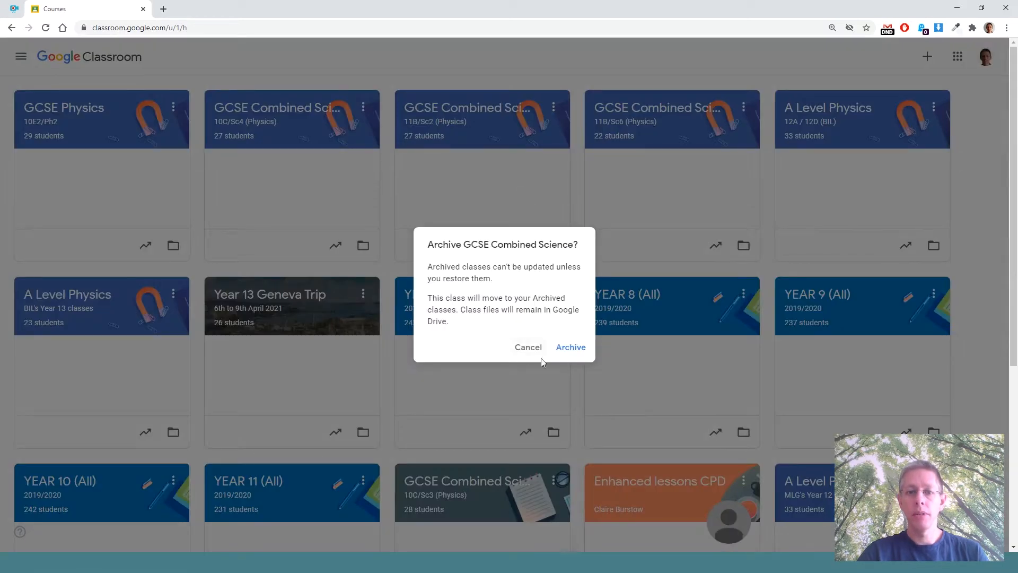
left_click(576, 346)
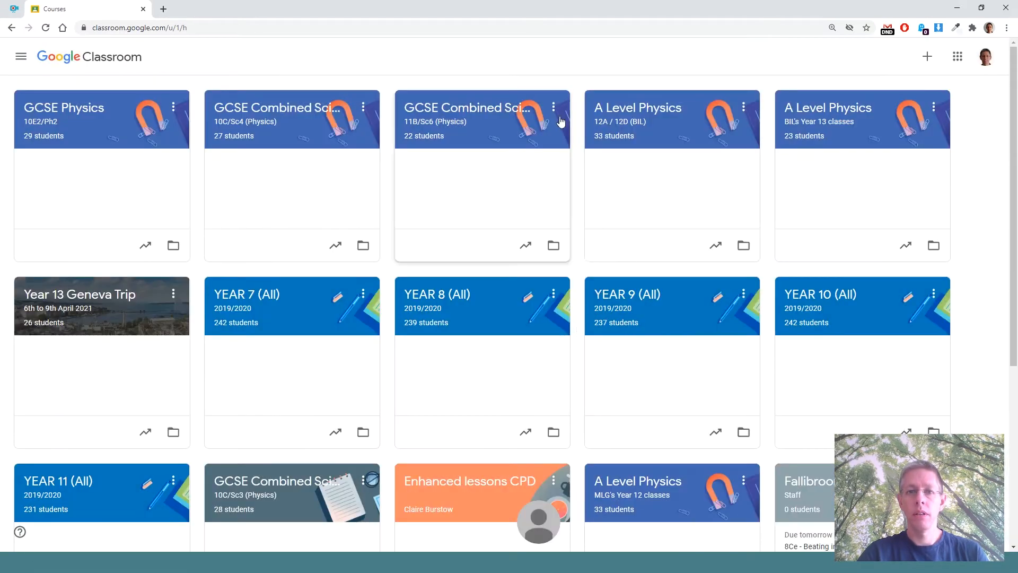
left_click(553, 107)
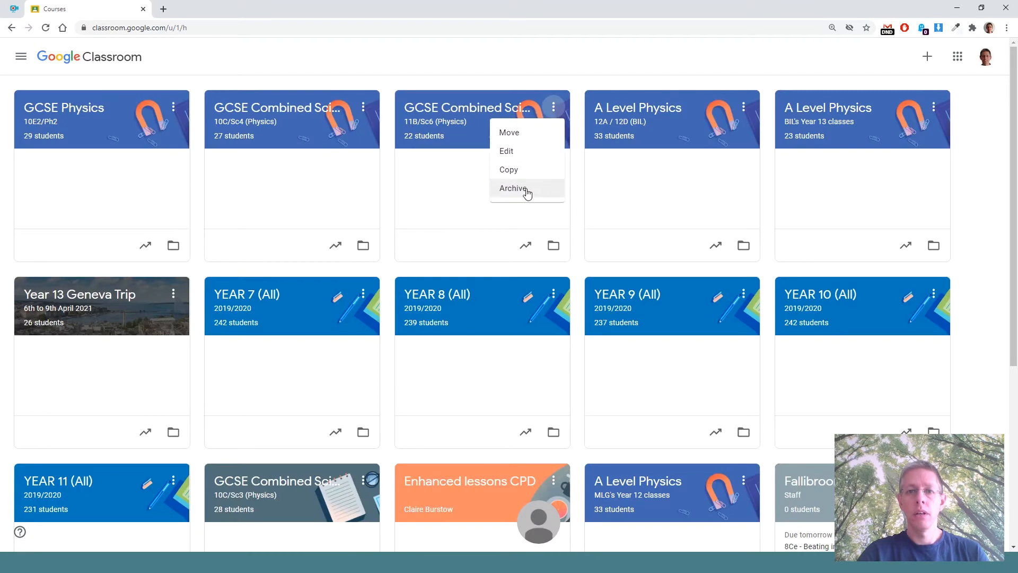
left_click(521, 188)
left_click(571, 347)
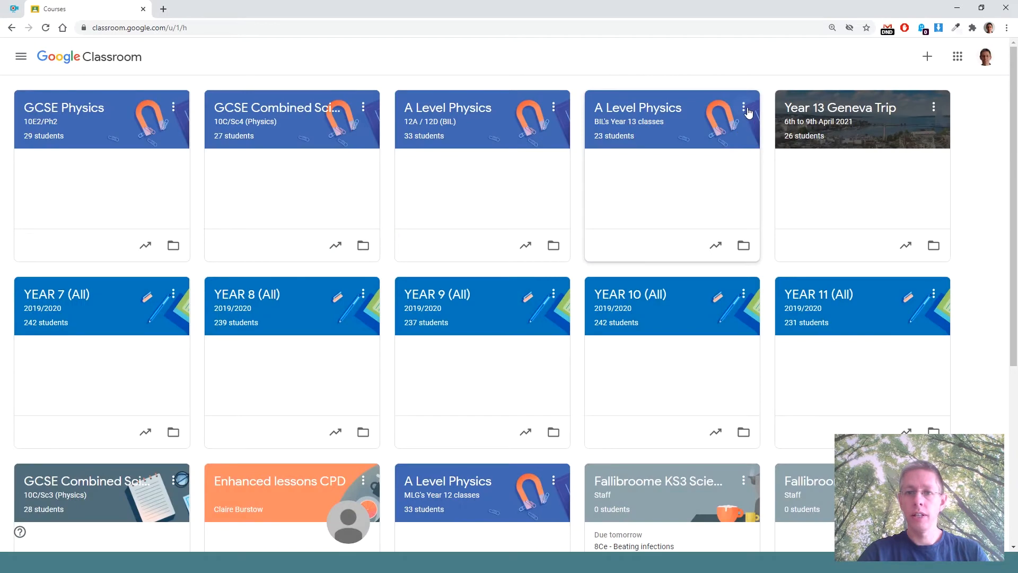
Archive the A Level Physics class for the Year 13 groups.
left_click(746, 109)
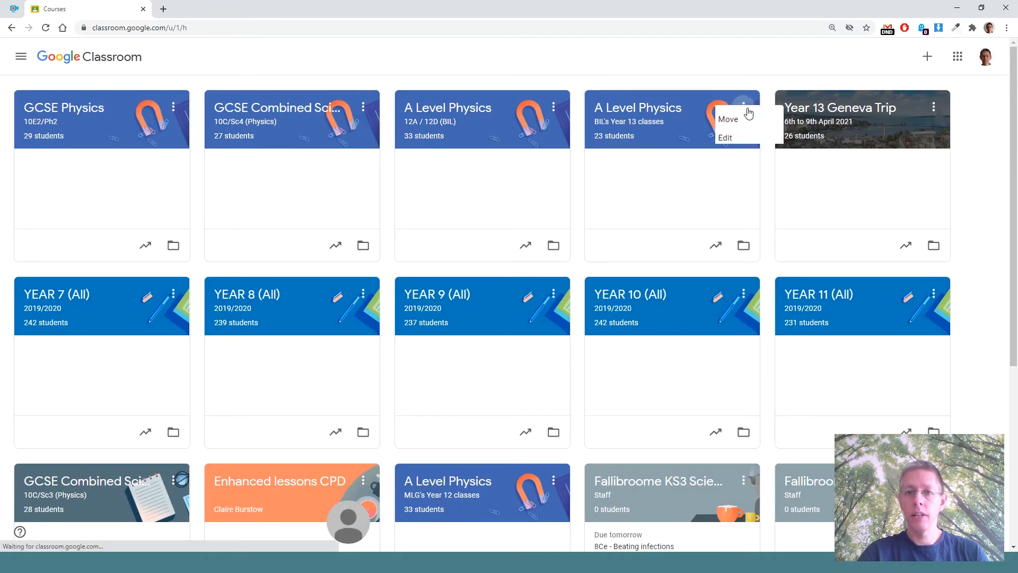
left_click(722, 195)
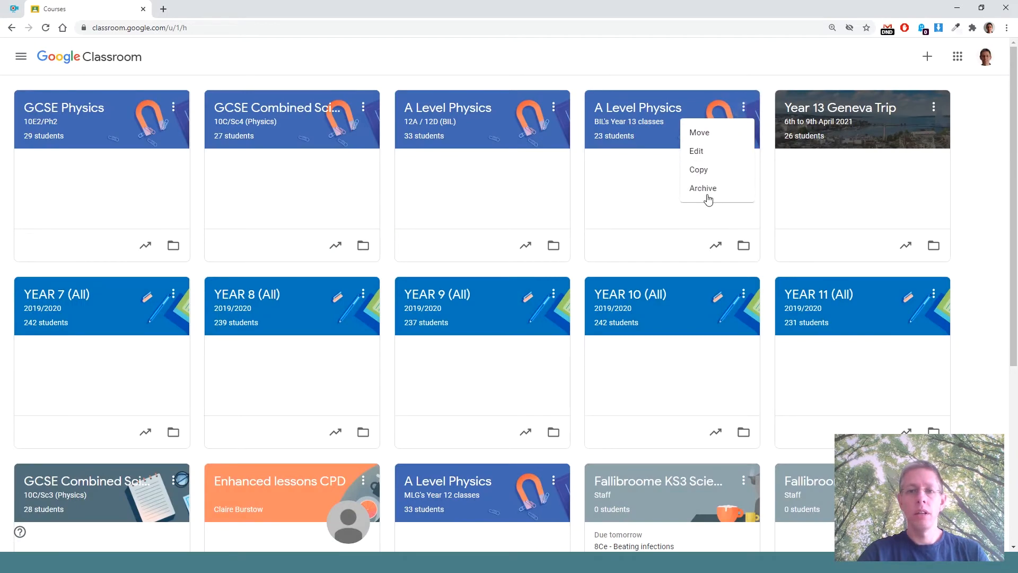
left_click(569, 348)
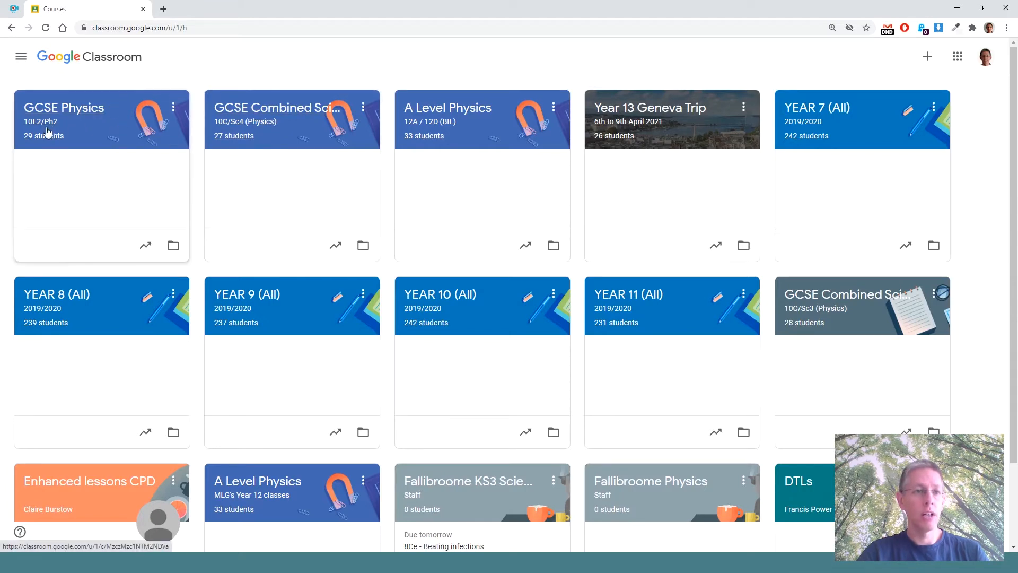
Change the section of the remaining GCSE Physics class to 11E2/Ph2 and save it.
left_click(175, 108)
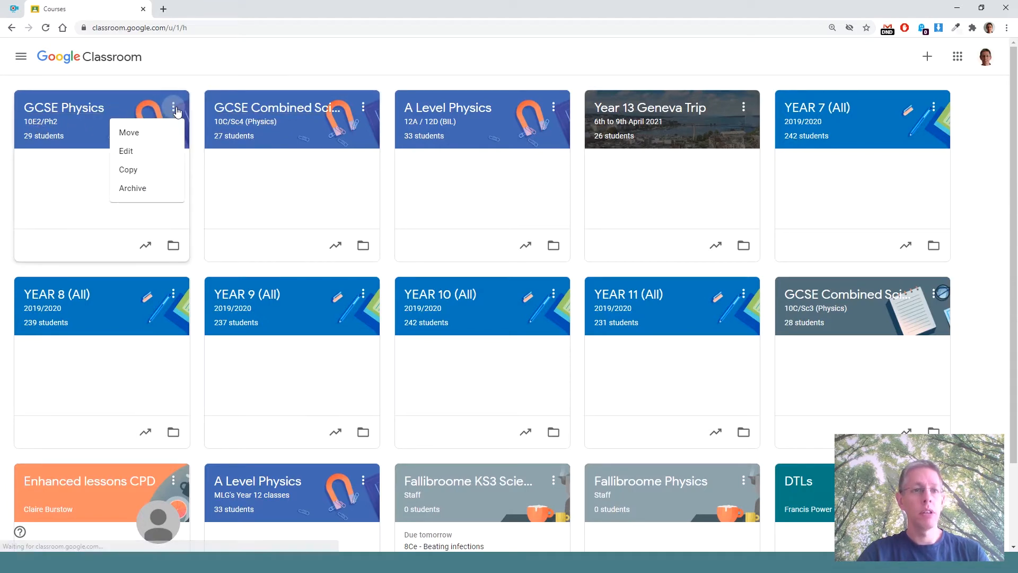
left_click(141, 153)
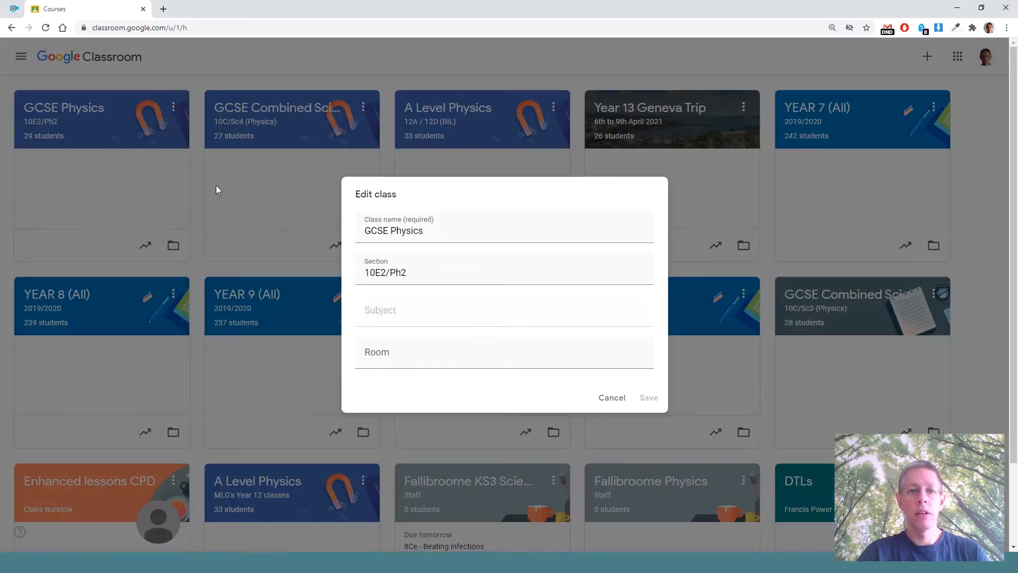
left_click(383, 273)
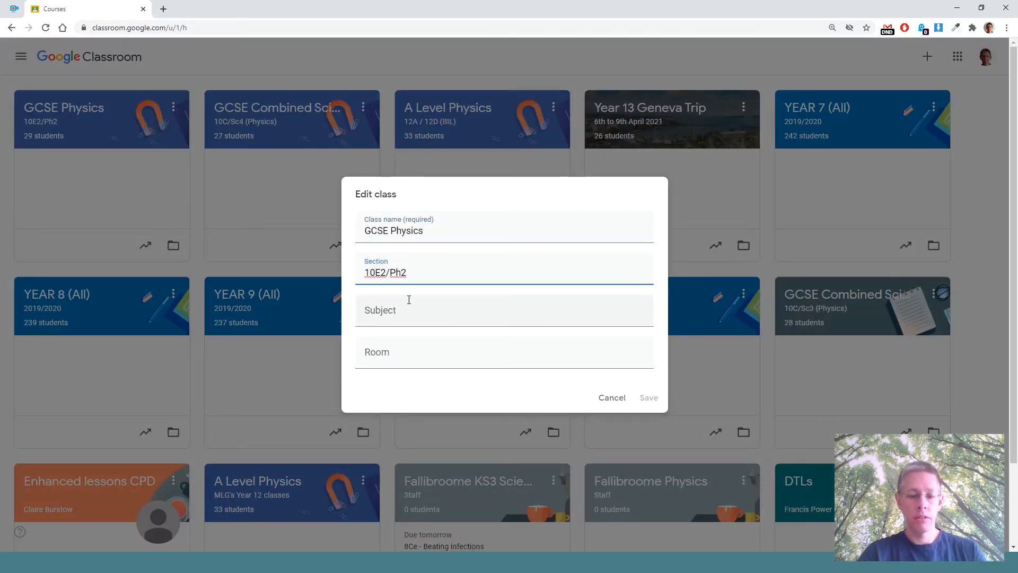
key("BackSpace")
type("1")
left_click(650, 398)
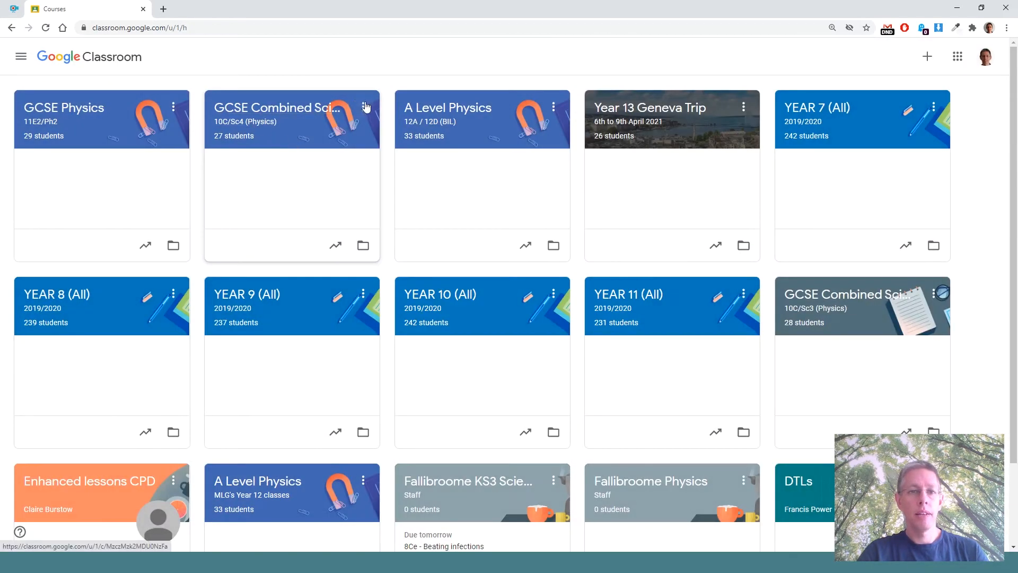
Change the section of the GCSE Combined Science class beside GCSE Physics to 11C/Sc4 (Physics) and save it.
left_click(364, 107)
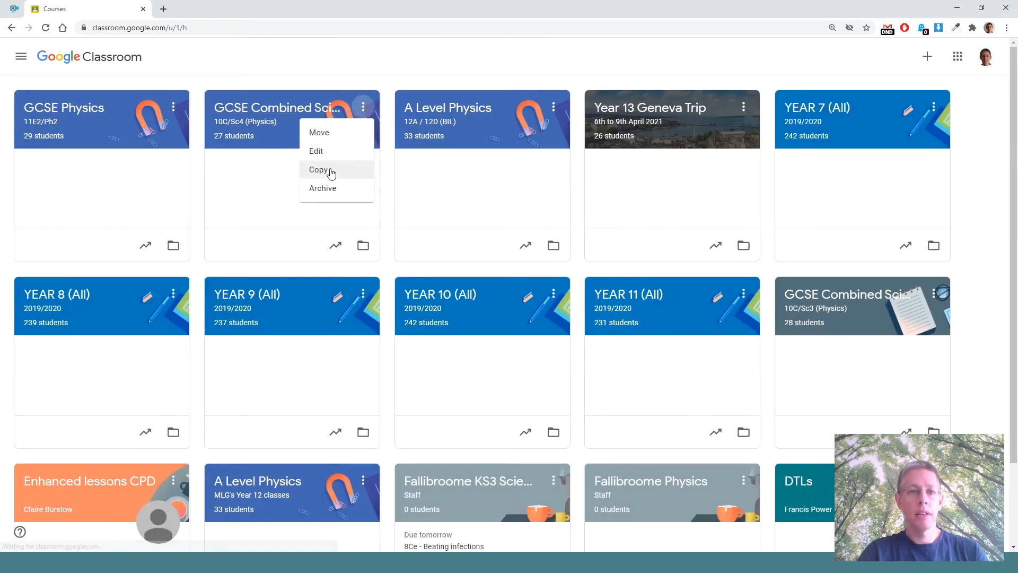
left_click(330, 152)
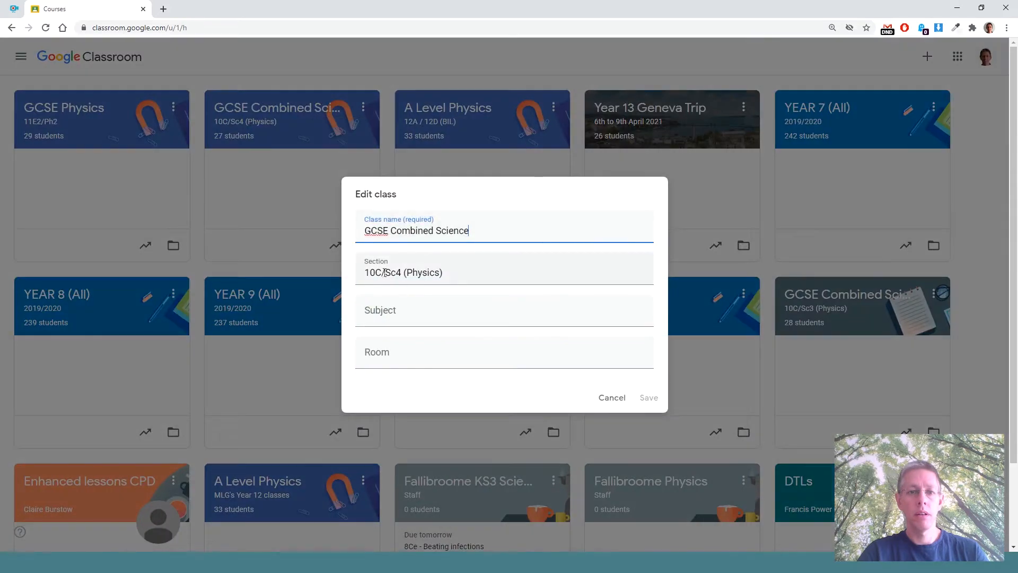
left_click(376, 273)
key("BackSpace")
type("1")
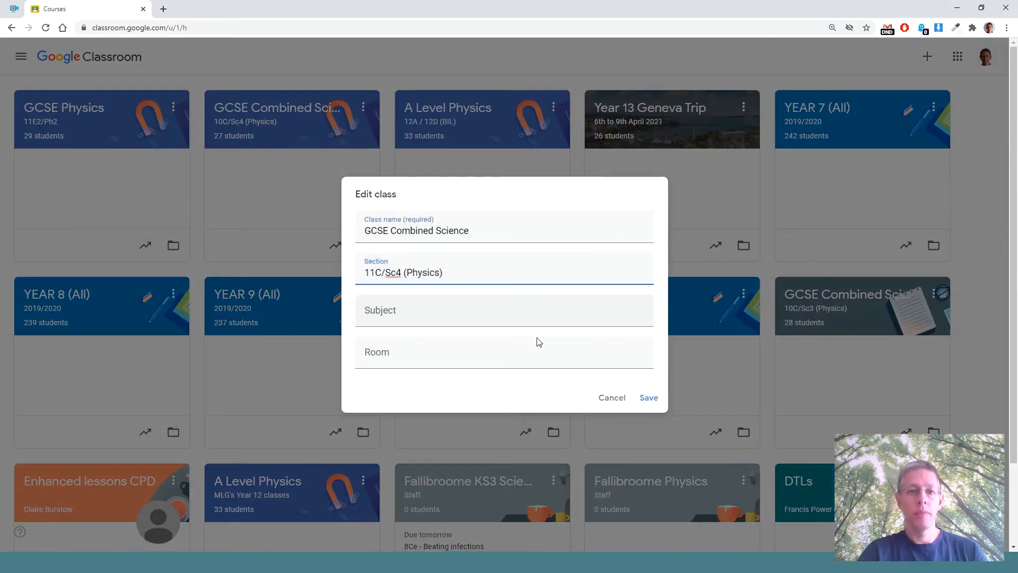
left_click(647, 397)
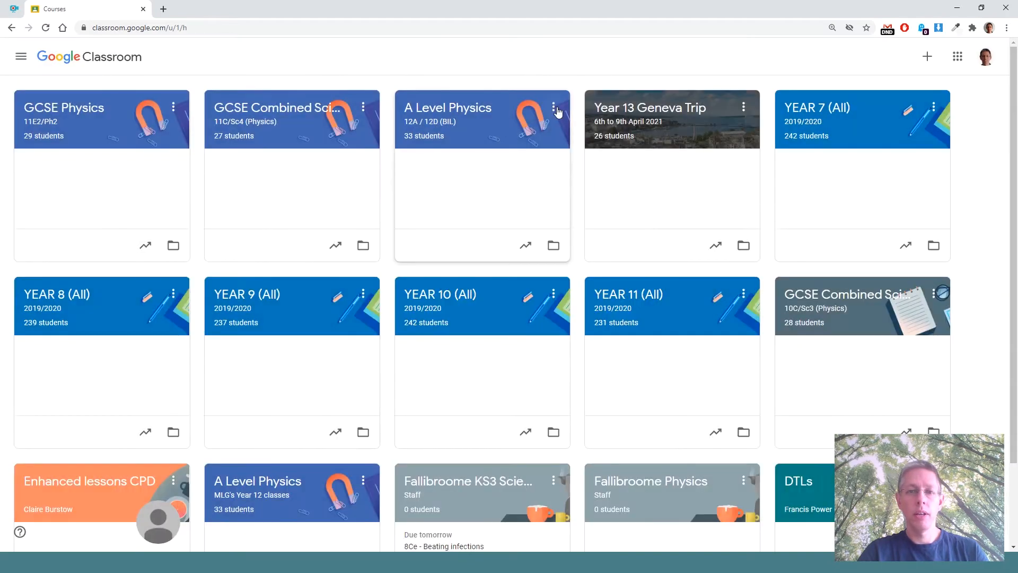
Change the section of the A Level Physics class in the first row to 13A / 13D (BIL) and save it.
left_click(553, 107)
left_click(518, 151)
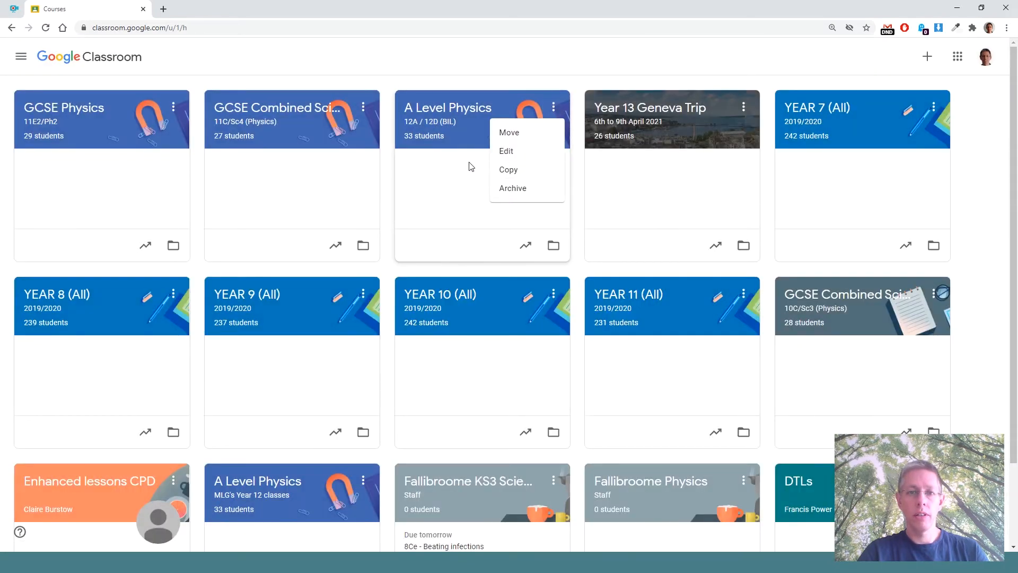
left_click(377, 274)
key("BackSpace")
type("3A / 12D (BIL")
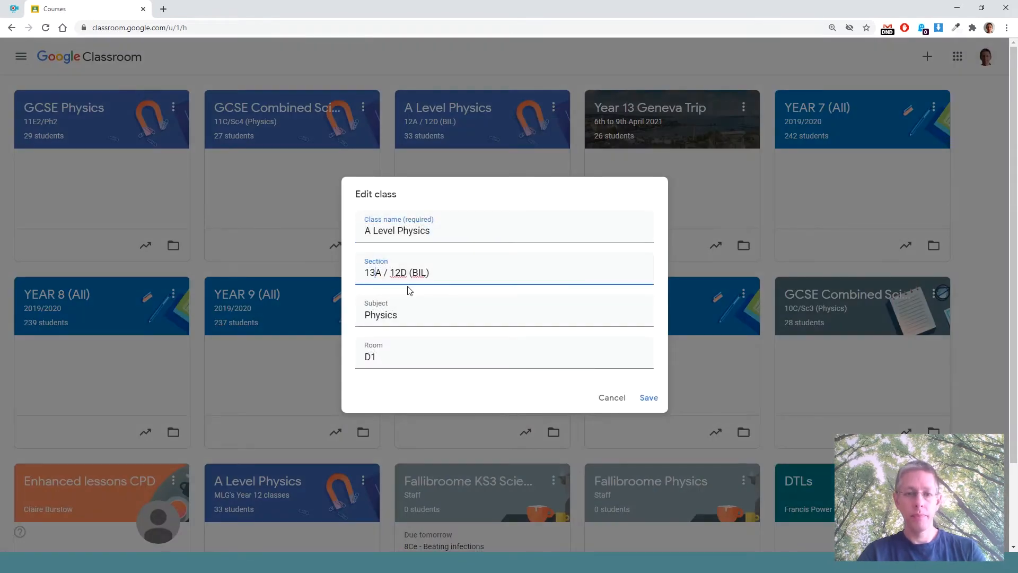
left_click(406, 272)
key("BackSpace")
type("3")
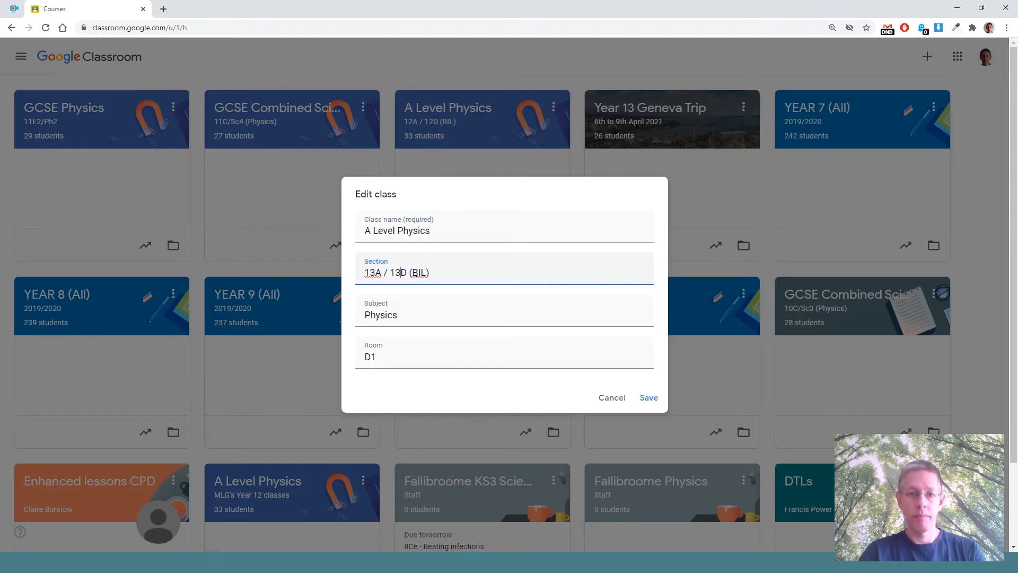
left_click(659, 403)
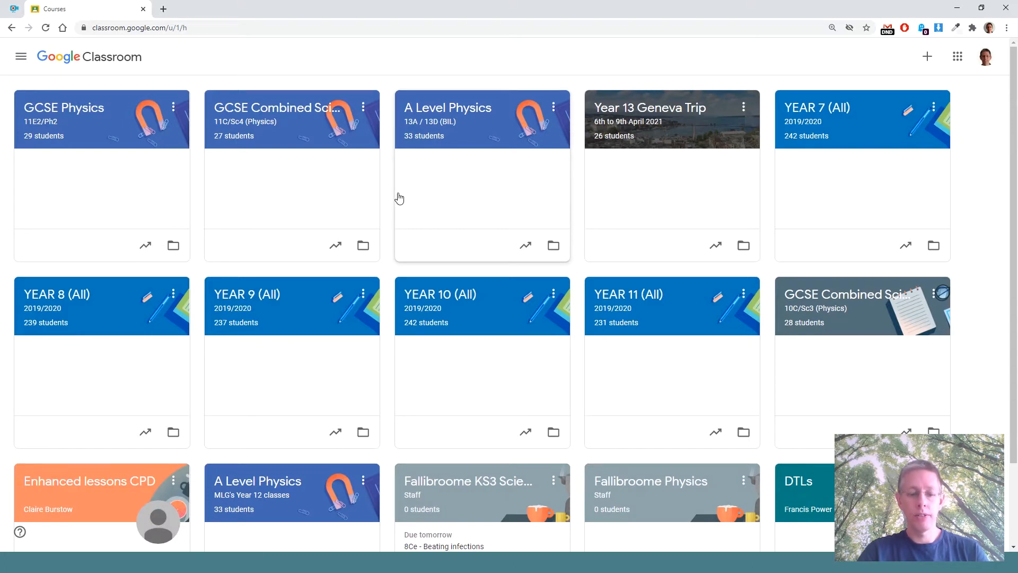
Create a new class named GCSE Physics with the section 10A2/Ph2.
left_click(931, 62)
left_click(909, 106)
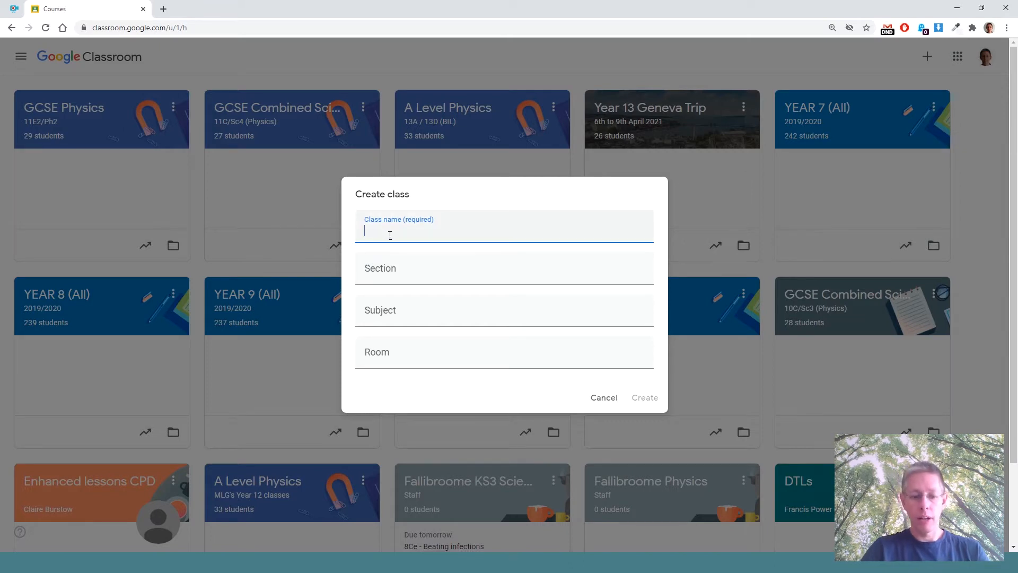
type("GCSE")
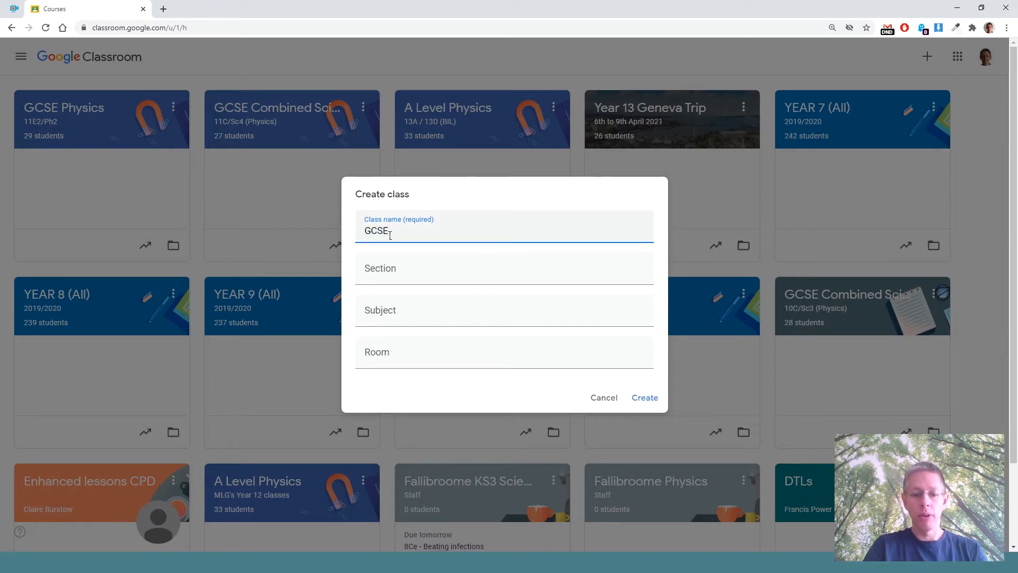
type(" Phys")
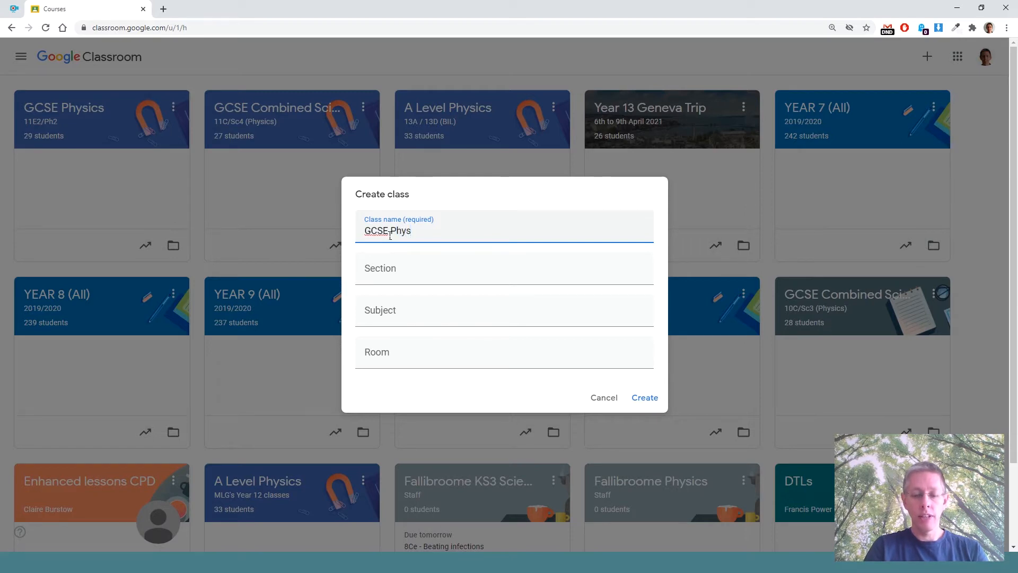
type("ics")
left_click(430, 269)
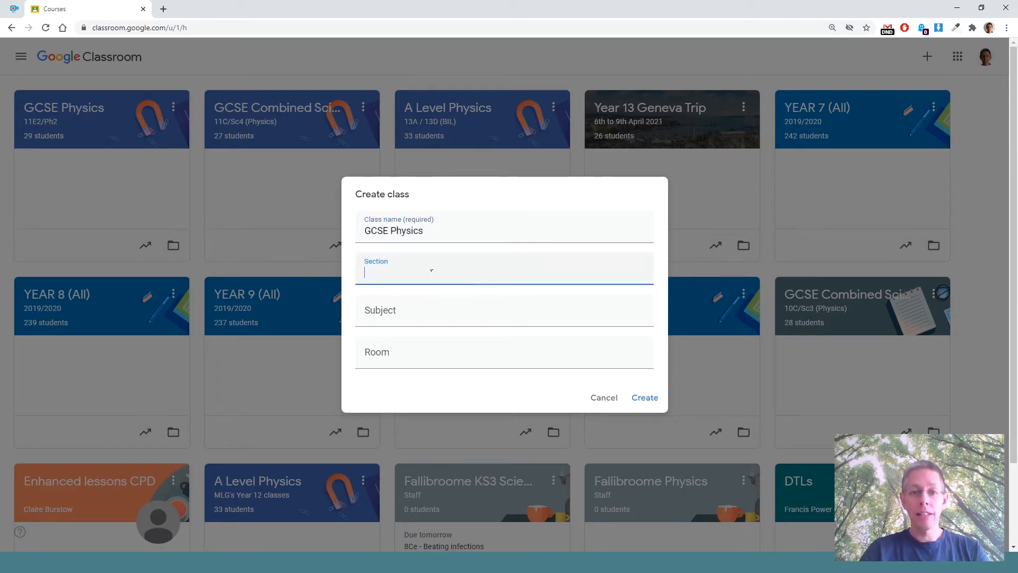
type("10")
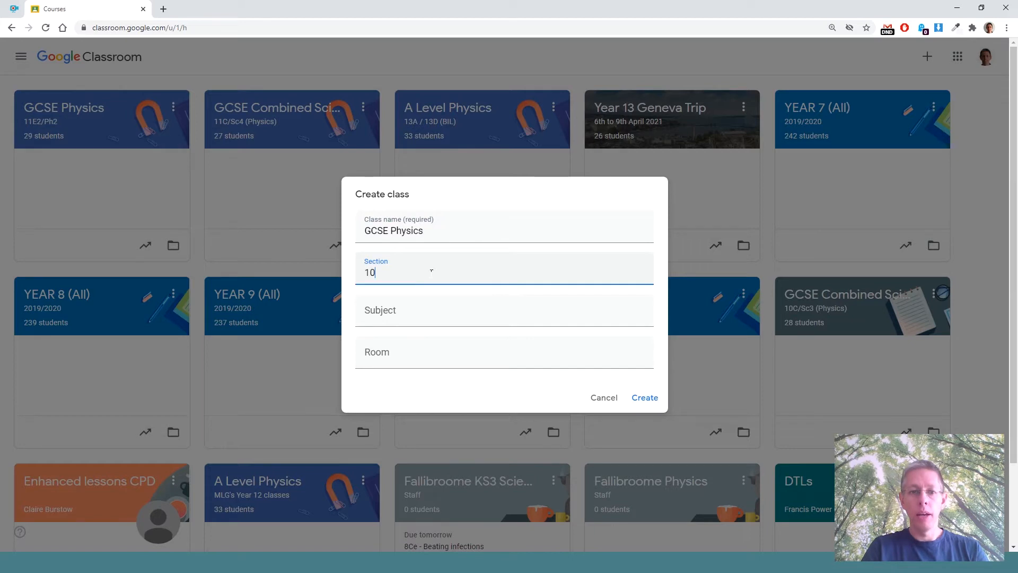
type("A2/Ph2")
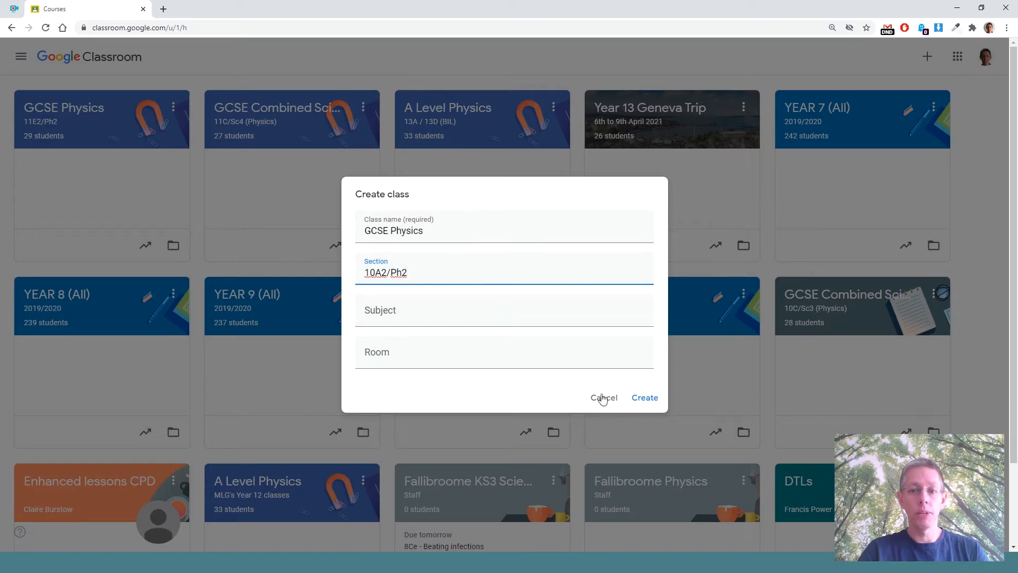
left_click(645, 398)
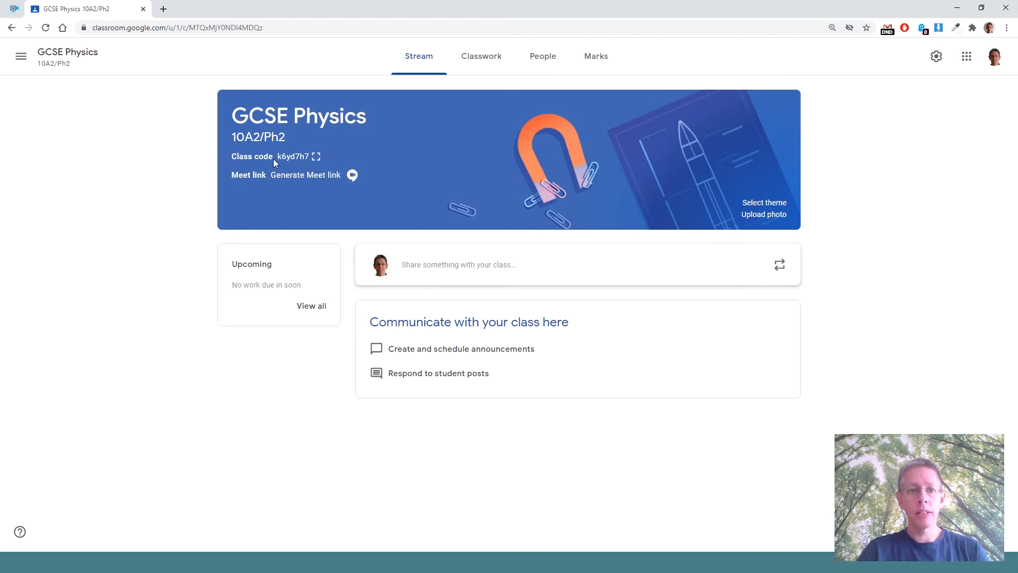
View the new class's code enlarged, and generate and save a Meet link for the class that is visible to students.
left_click(316, 157)
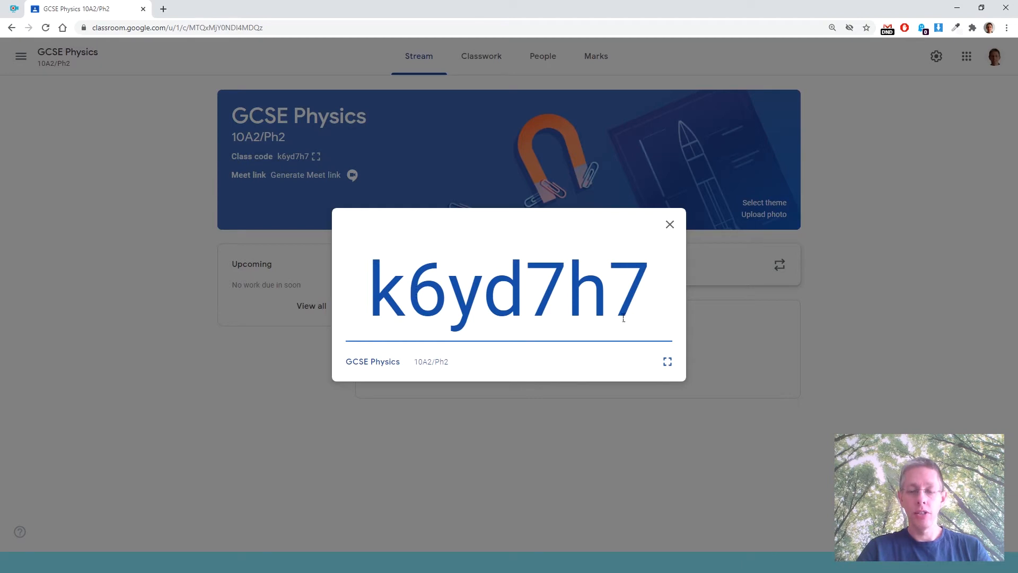
left_click(672, 227)
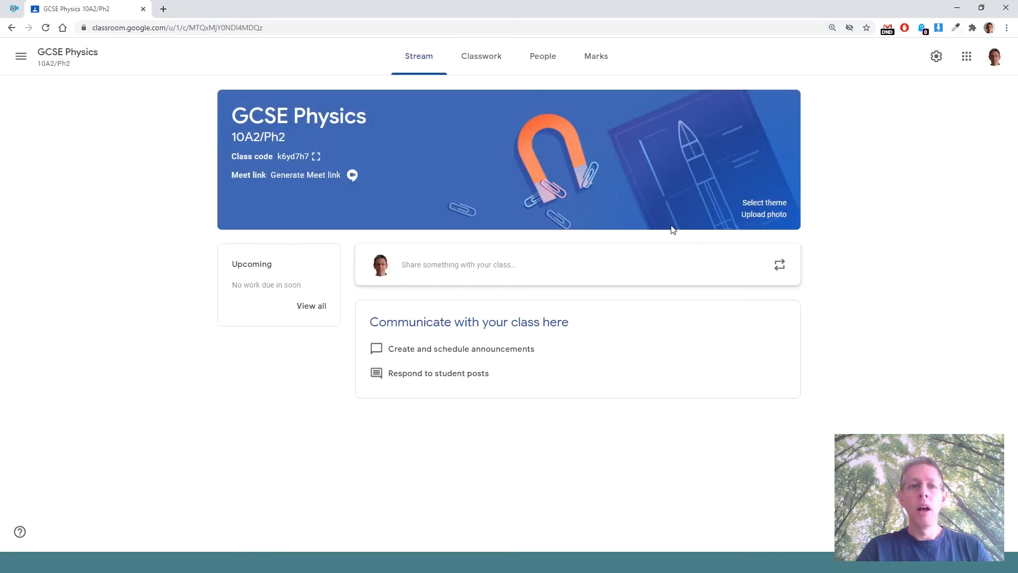
left_click(306, 178)
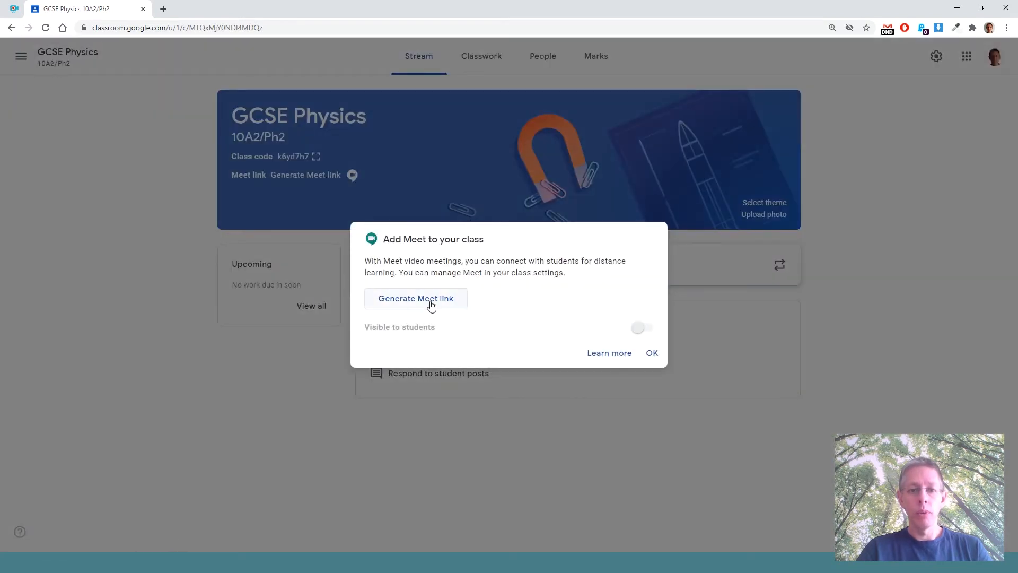
left_click(425, 303)
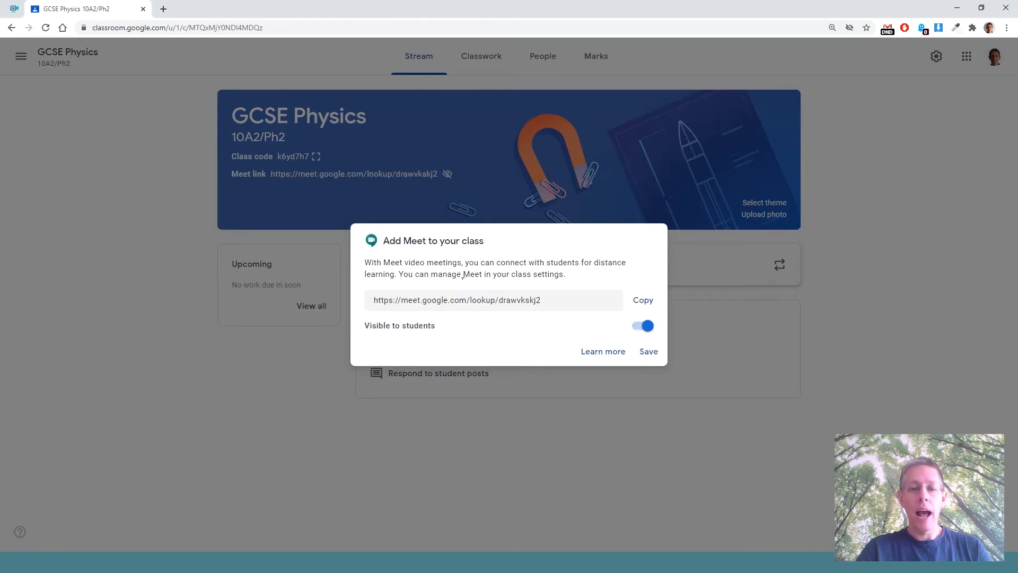
left_click(647, 352)
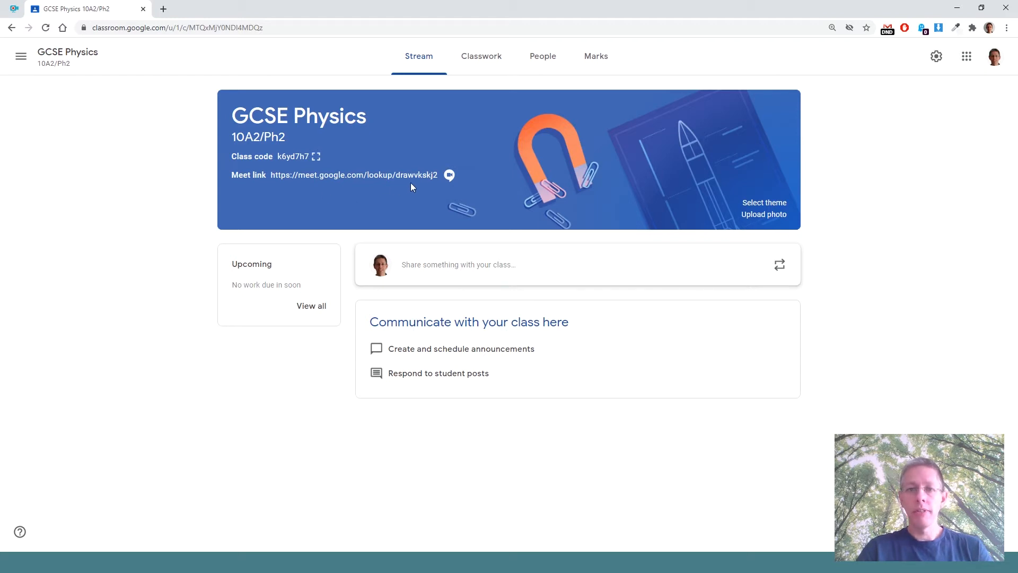
Browse the class theme gallery, including the Math & Science and Sports categories, and close it without choosing a theme.
left_click(775, 205)
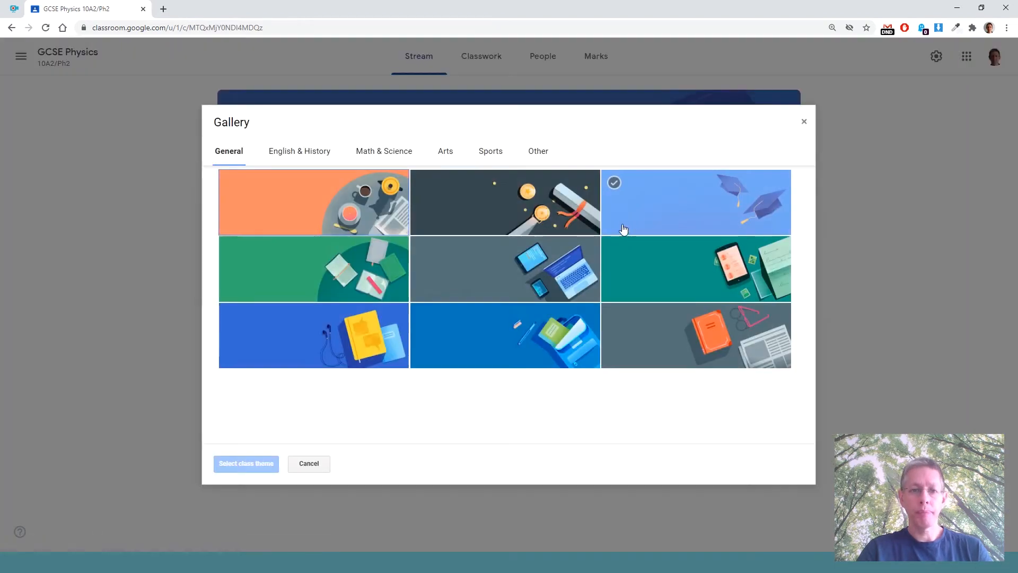
left_click(317, 154)
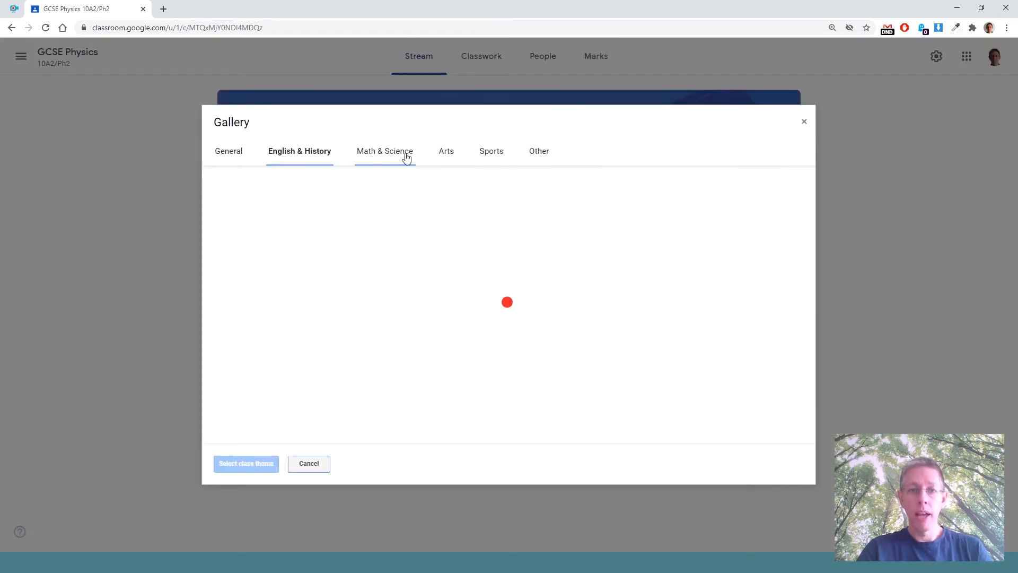
left_click(407, 158)
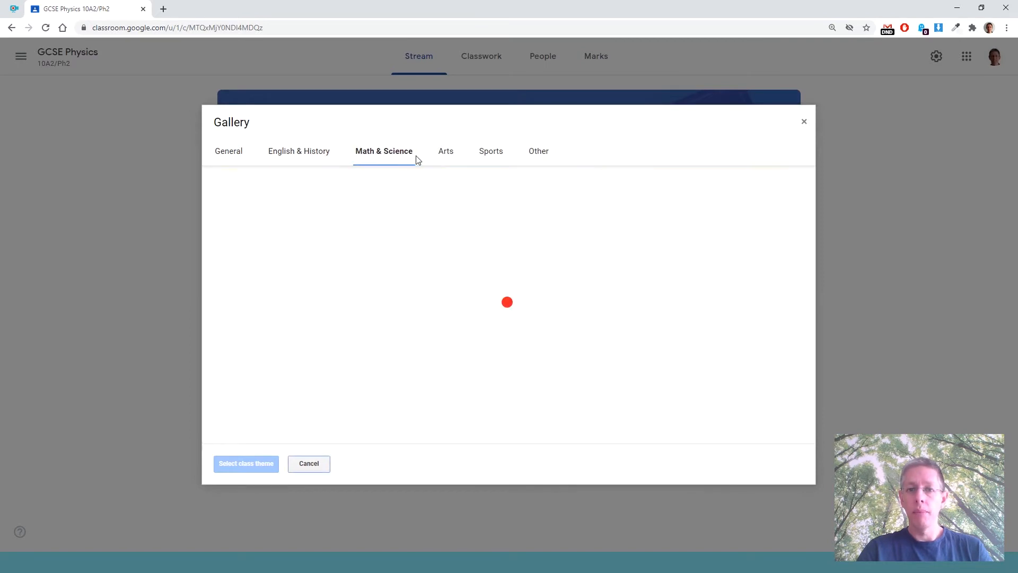
left_click(448, 156)
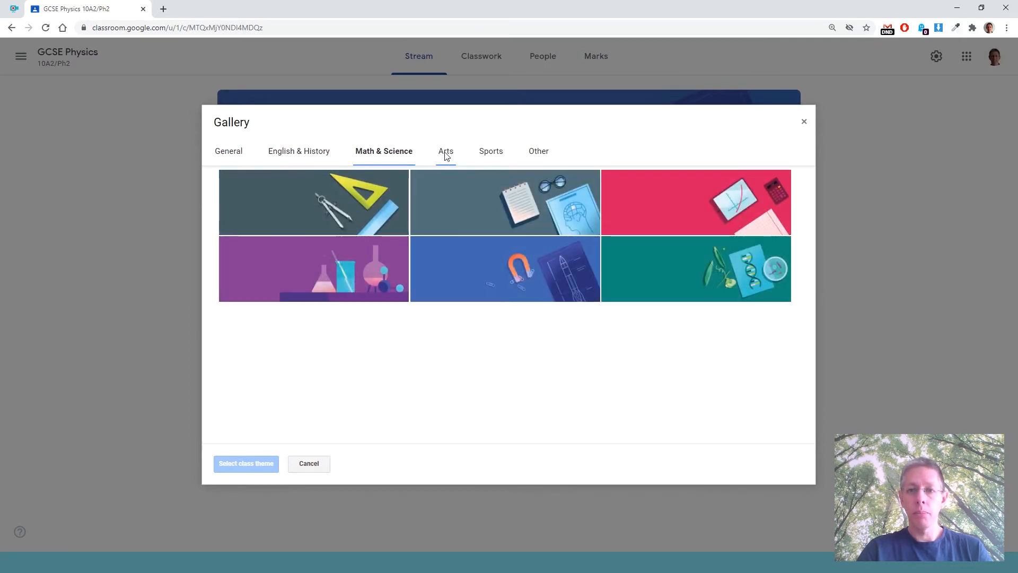
left_click(482, 155)
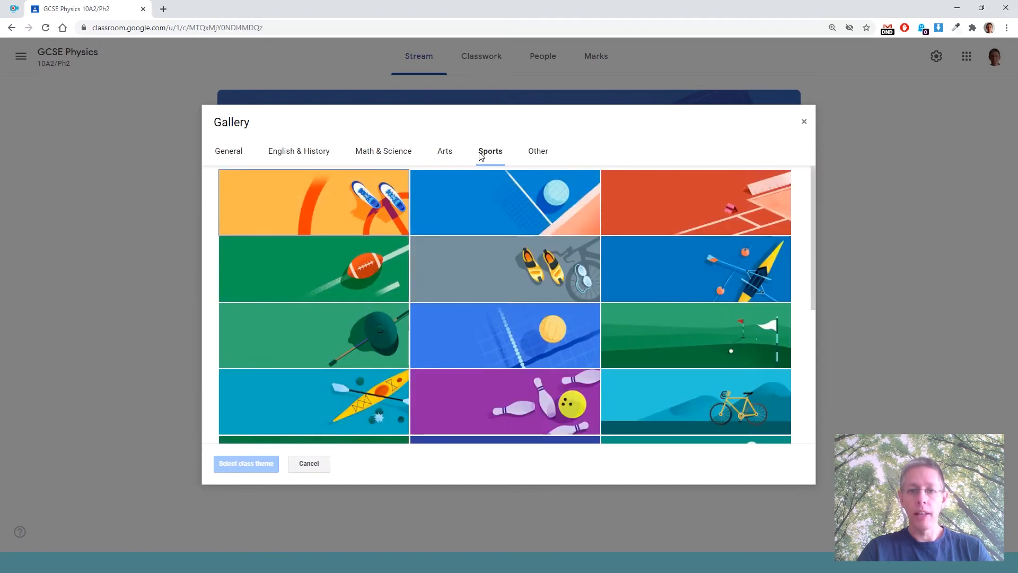
left_click(804, 122)
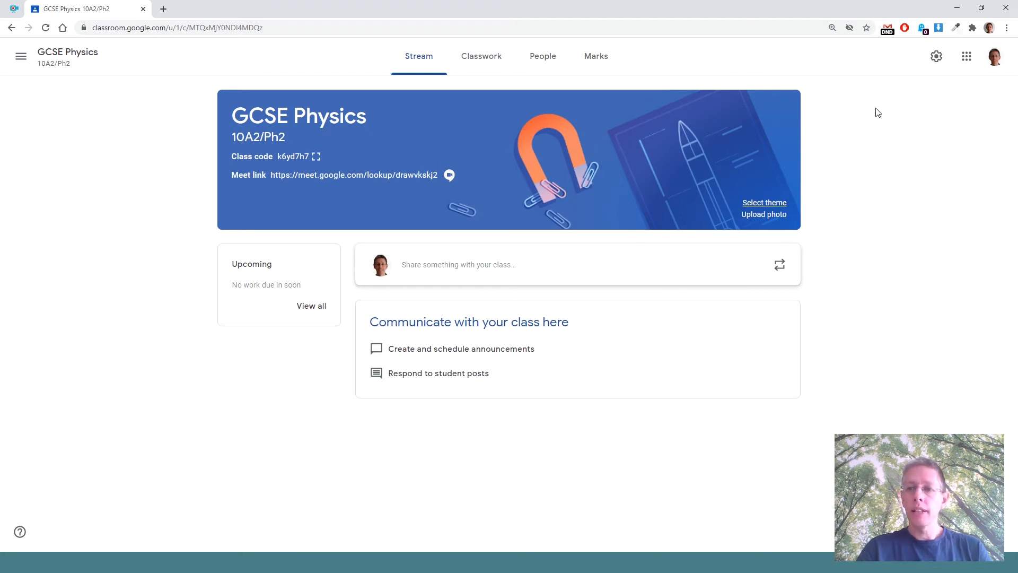
Disable the class code in the GCSE Physics class settings.
left_click(937, 58)
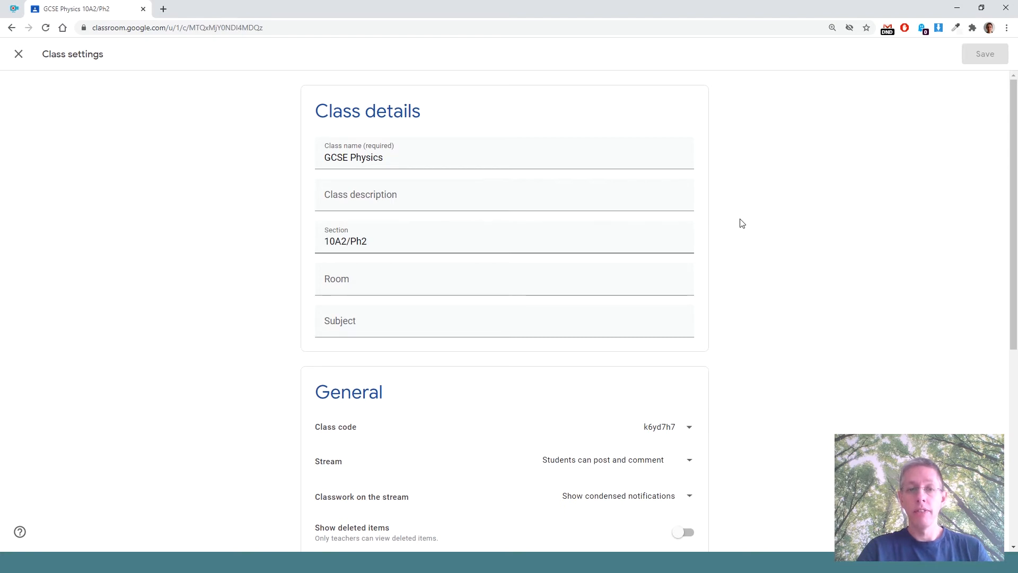
scroll(742, 223, "down", 6)
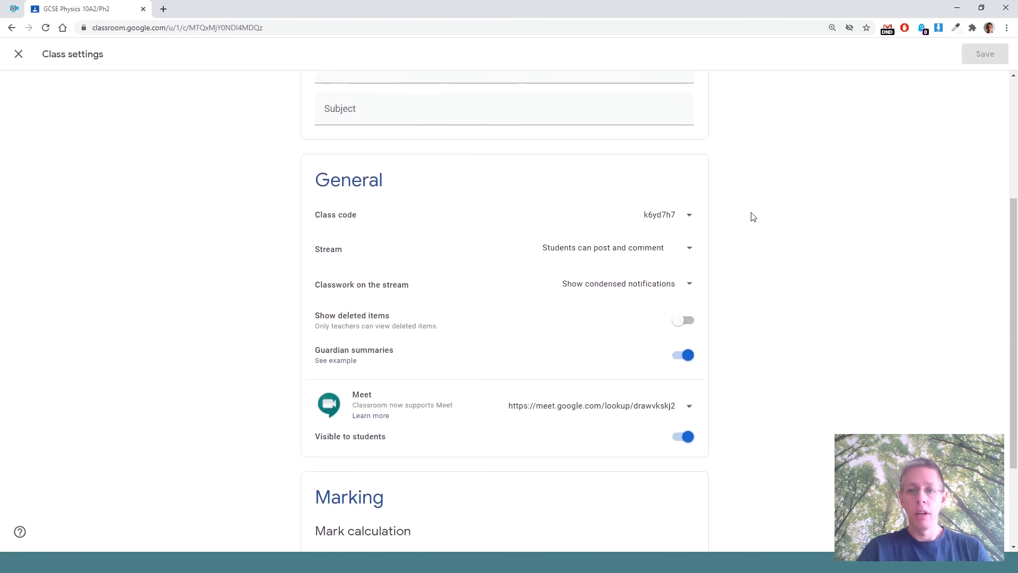
scroll(754, 211, "up", 1)
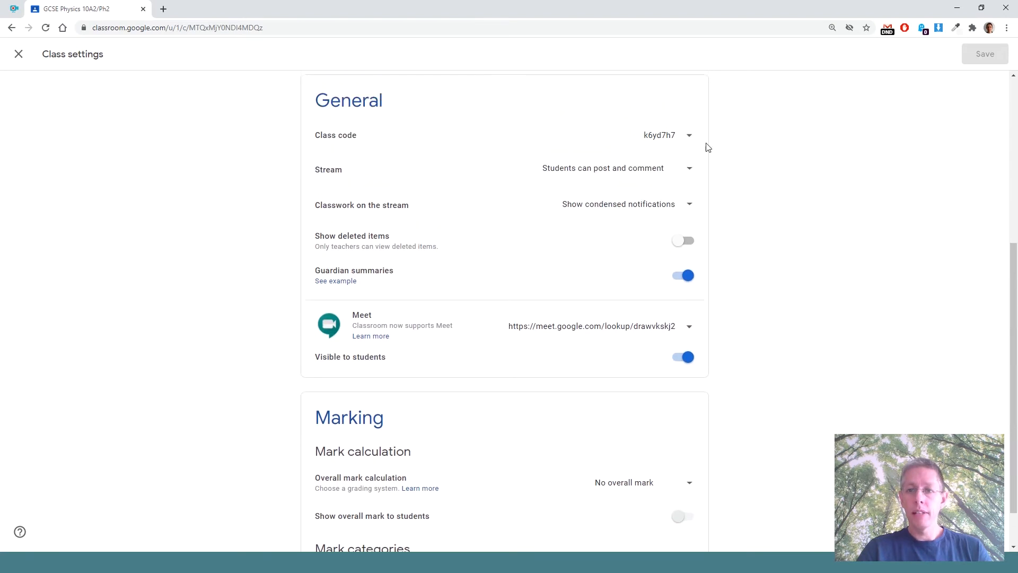
left_click(690, 136)
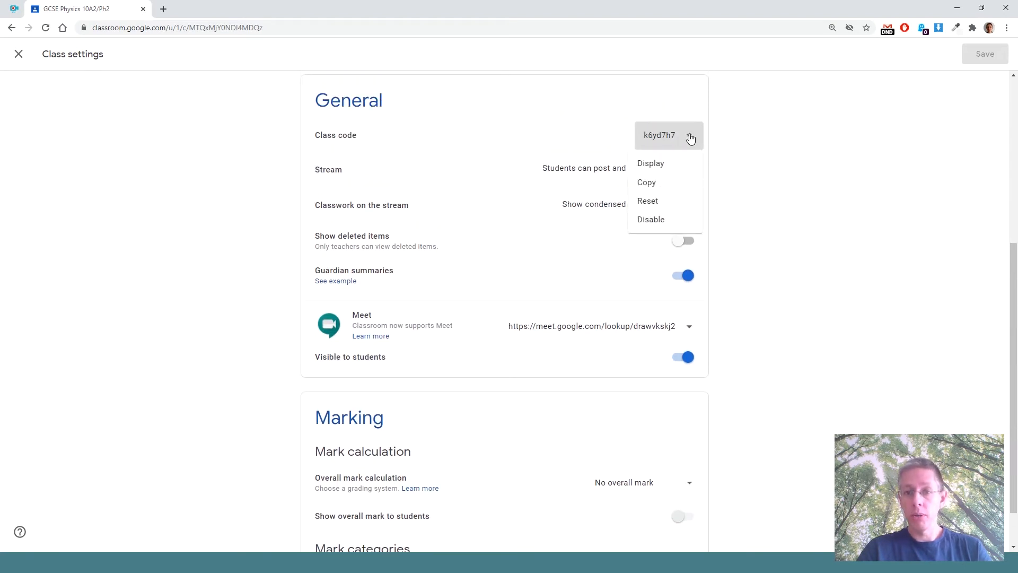
left_click(667, 220)
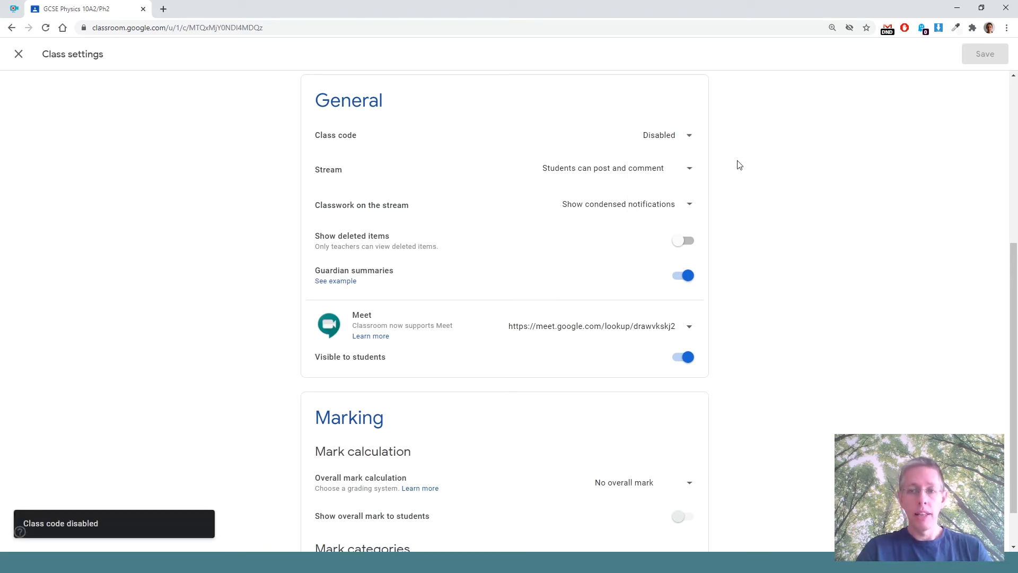
Set the stream to Only teachers can post or comment and keep Show condensed notifications for classwork on the stream.
left_click(693, 172)
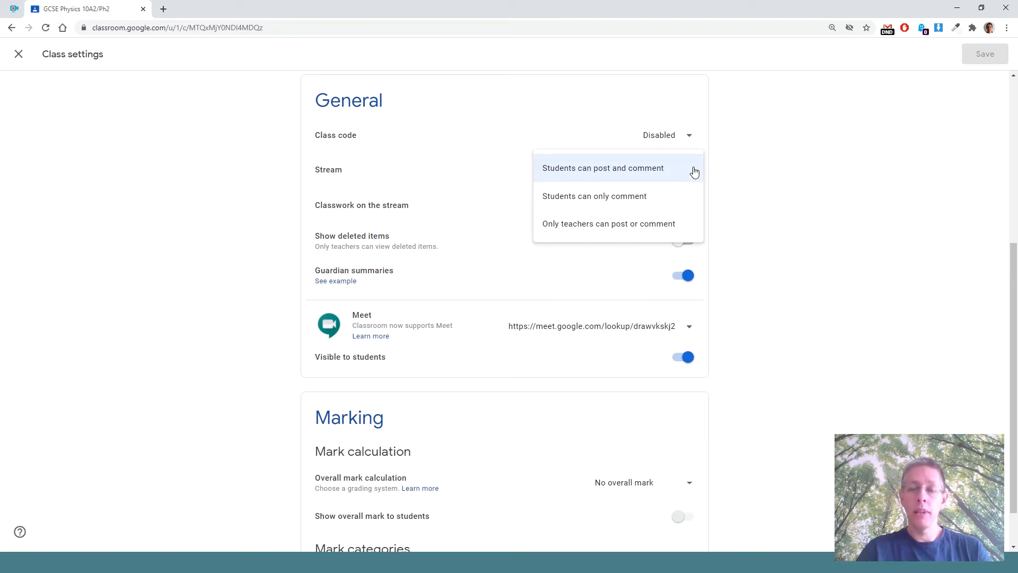
left_click(633, 225)
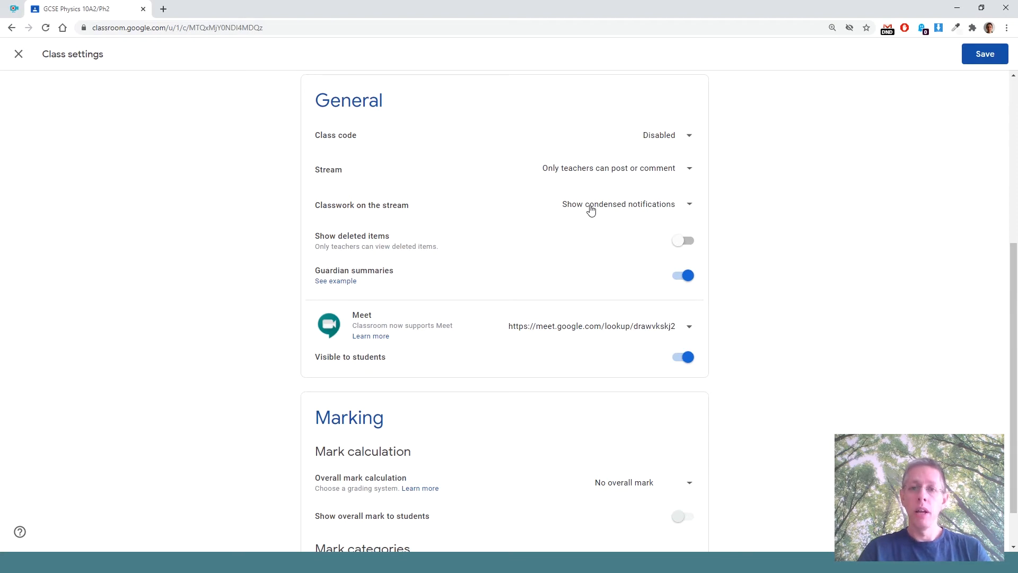
left_click(693, 206)
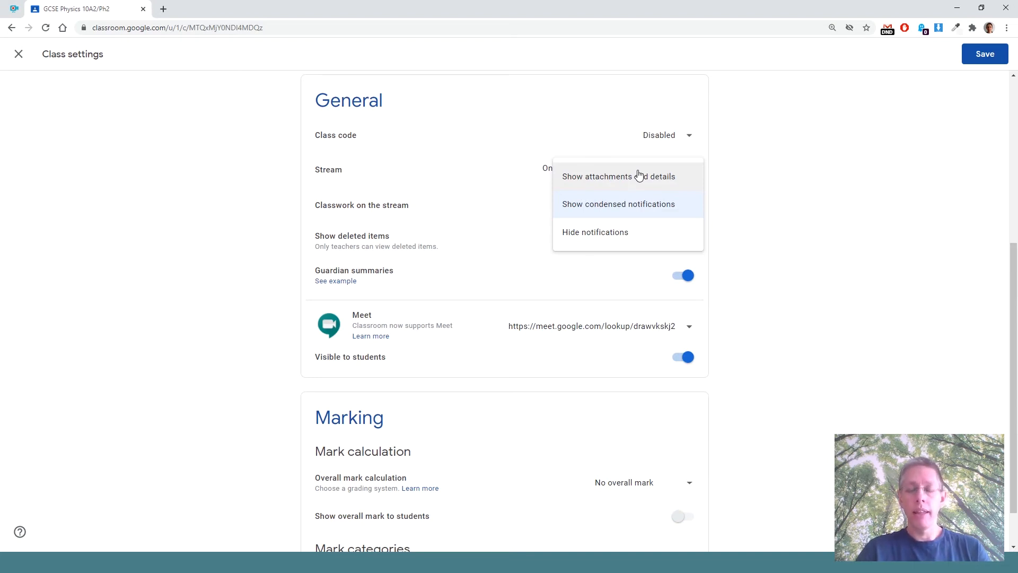
left_click(649, 206)
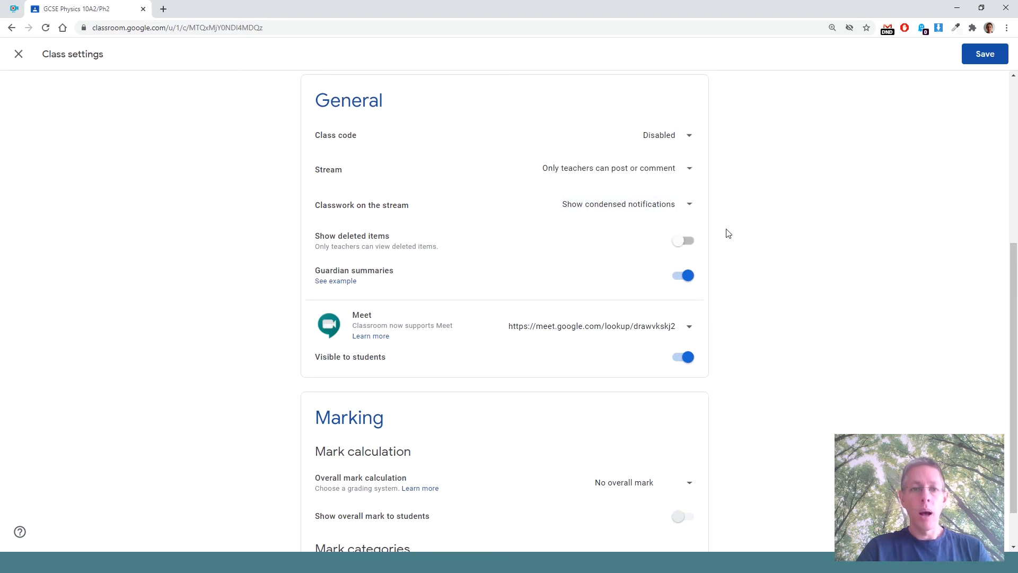
Read the help article on guardian email summaries, examine its example email summary, and return to the class settings.
scroll(728, 234, "down", 2)
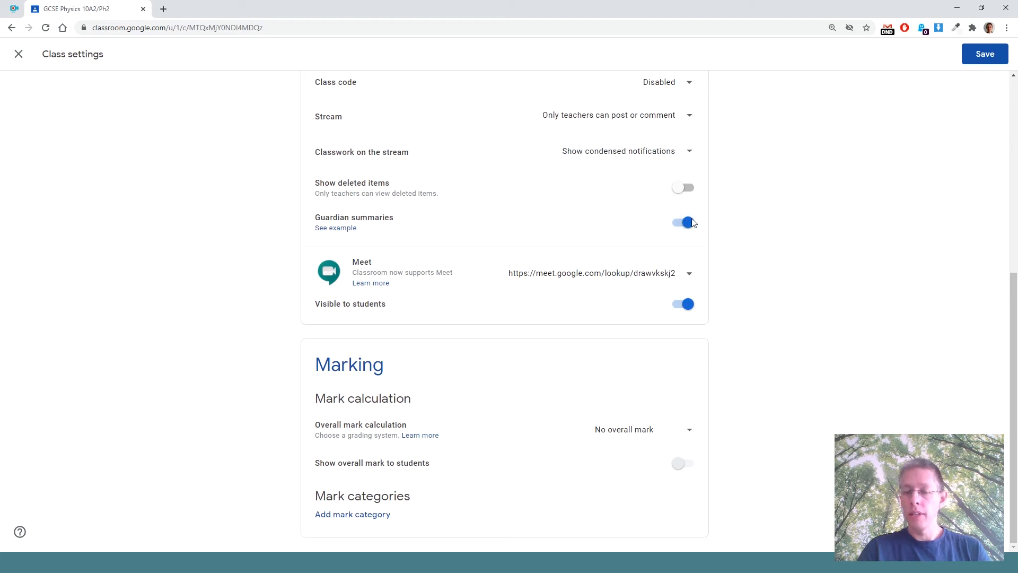
left_click(337, 228)
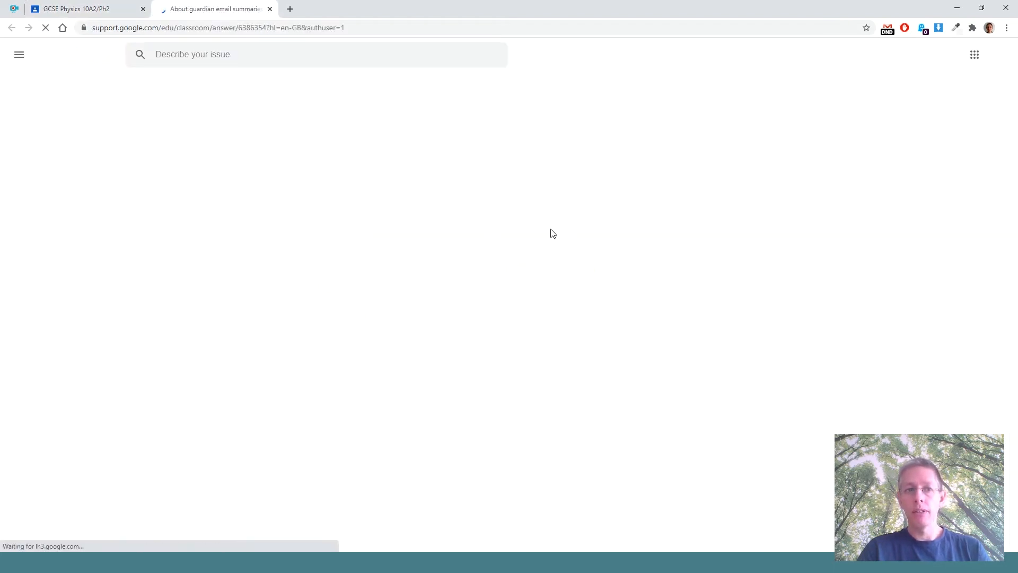
scroll(395, 244, "down", 5)
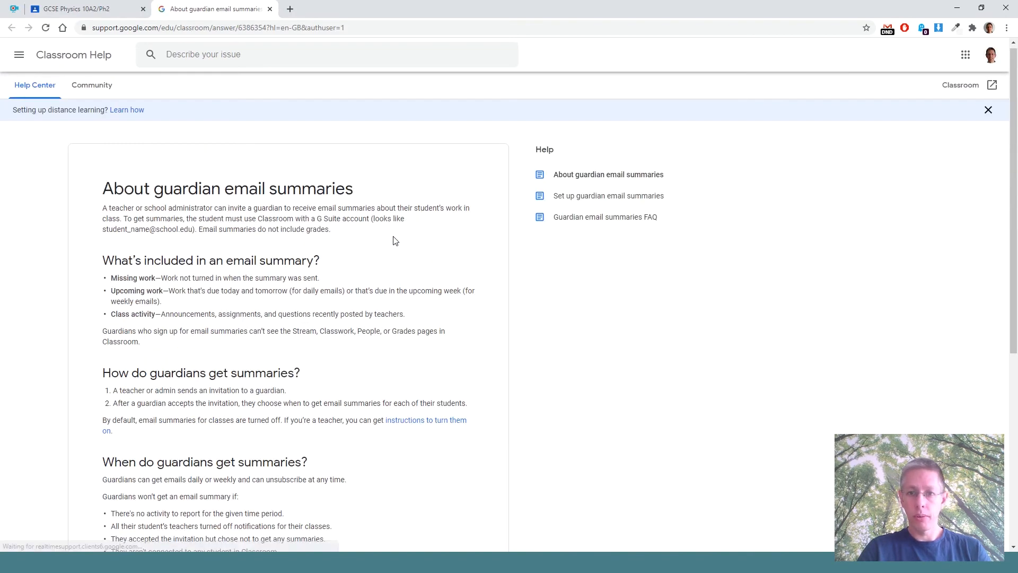
scroll(395, 241, "down", 3)
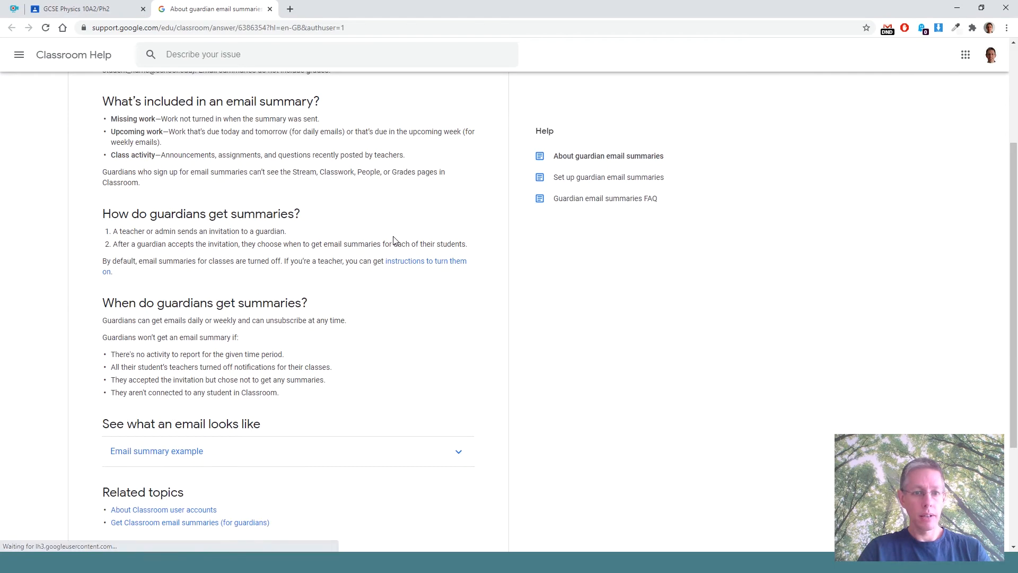
left_click(167, 451)
scroll(475, 310, "down", 9)
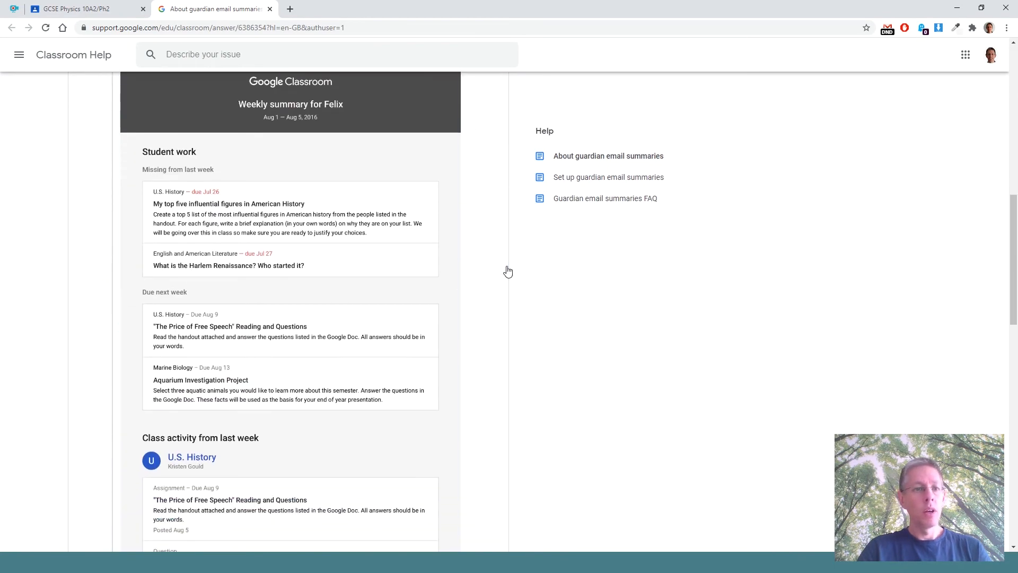
left_click(473, 238)
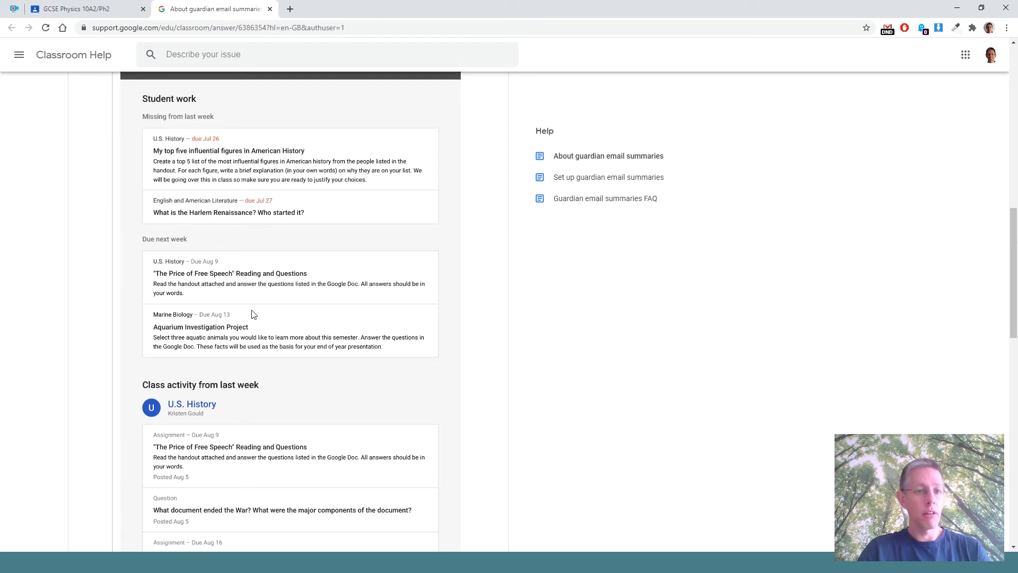
scroll(300, 303, "down", 2)
scroll(303, 303, "down", 2)
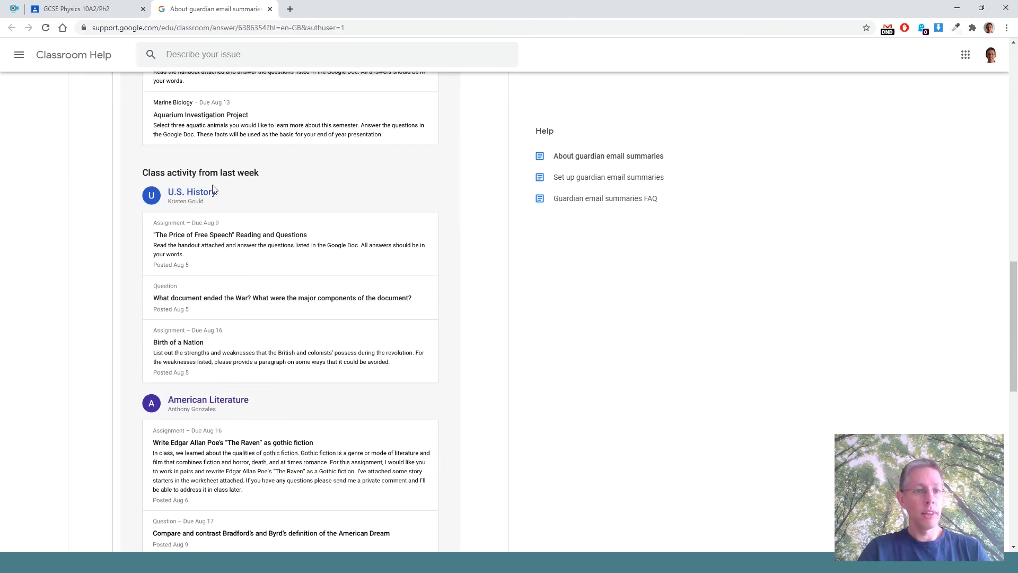
scroll(223, 368, "down", 7)
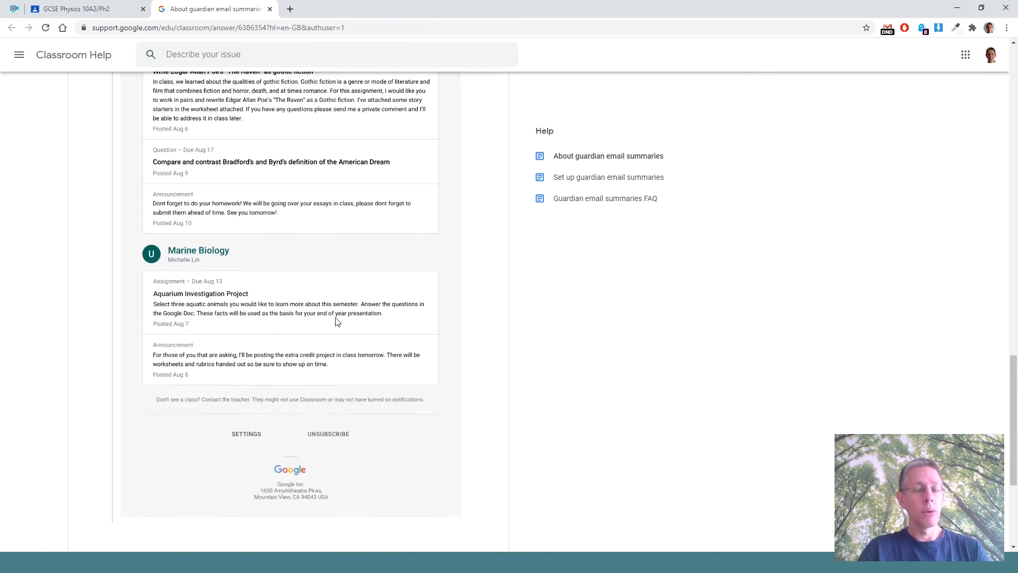
scroll(336, 320, "up", 11)
scroll(365, 286, "up", 3)
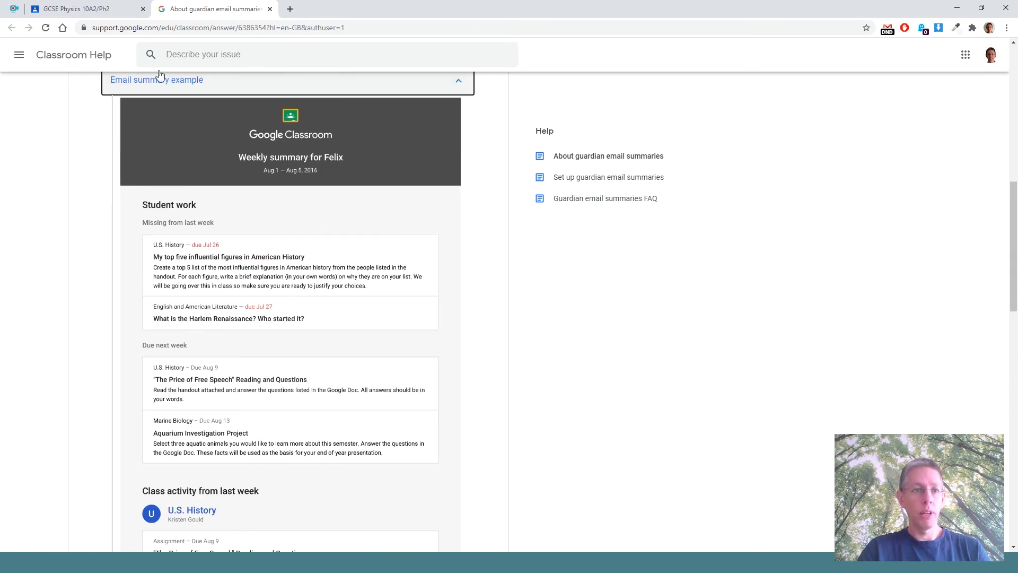
left_click(270, 9)
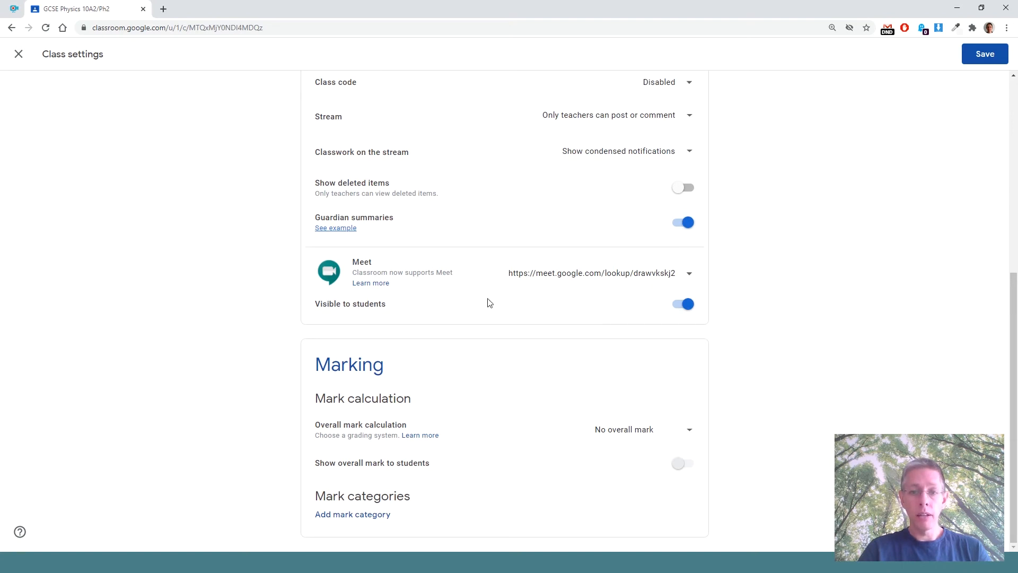
Make the Meet link not visible to students and save the class settings.
left_click(683, 306)
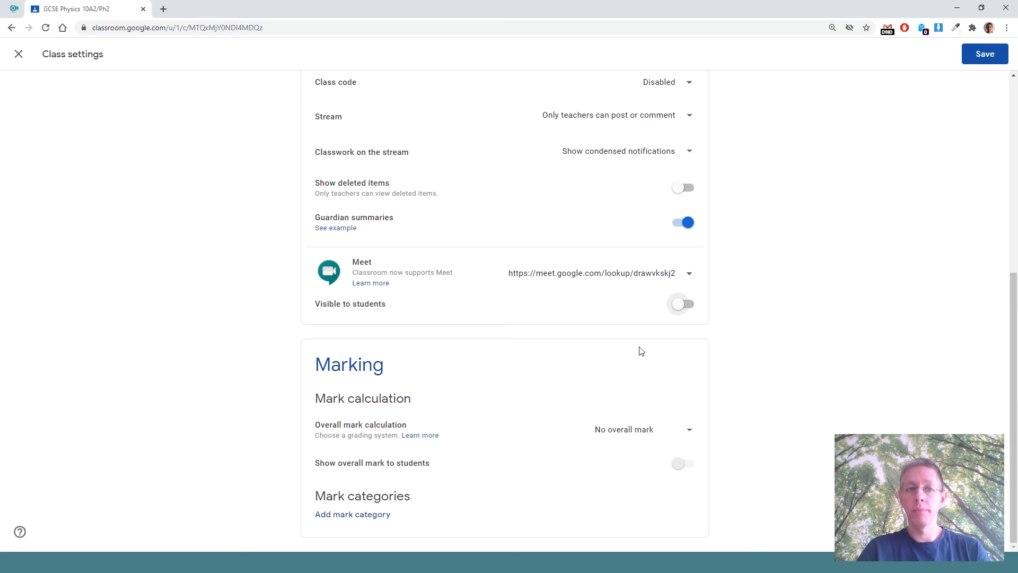
left_click(983, 59)
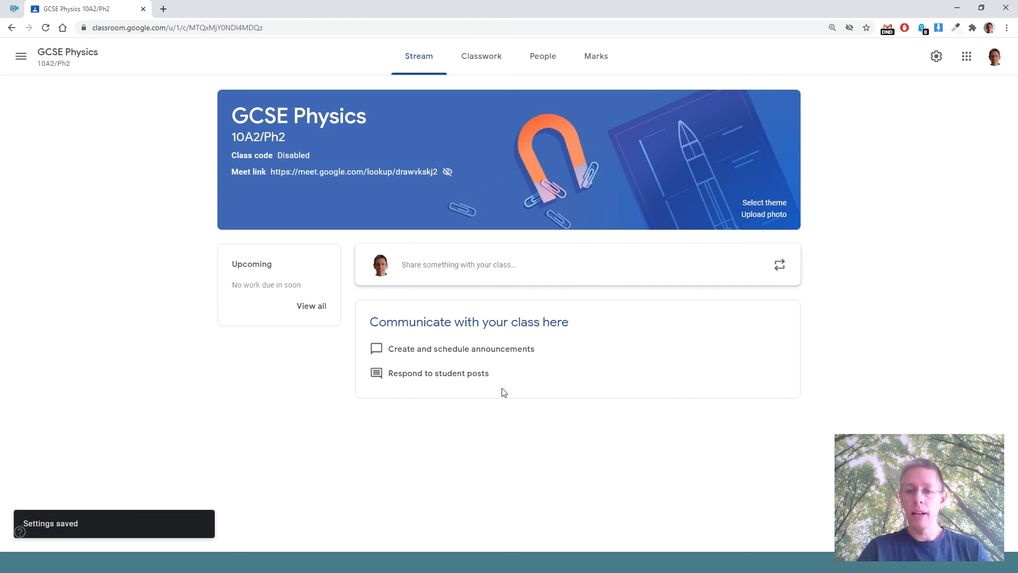
Open the invitation dialog for adding students to the GCSE Physics class.
left_click(551, 63)
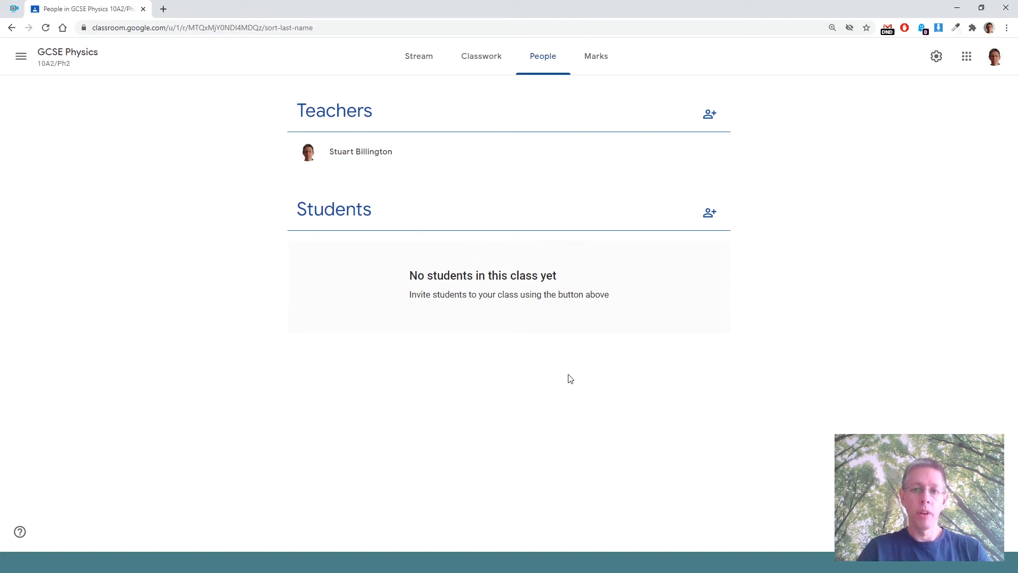
left_click(711, 213)
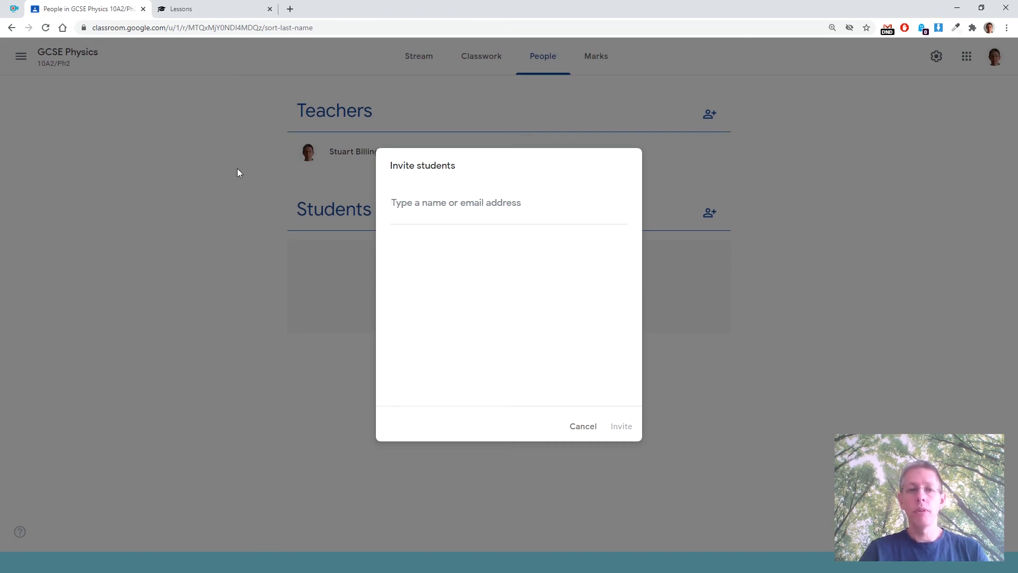
Switch to the RTL Live school site and open its student Selector.
left_click(205, 10)
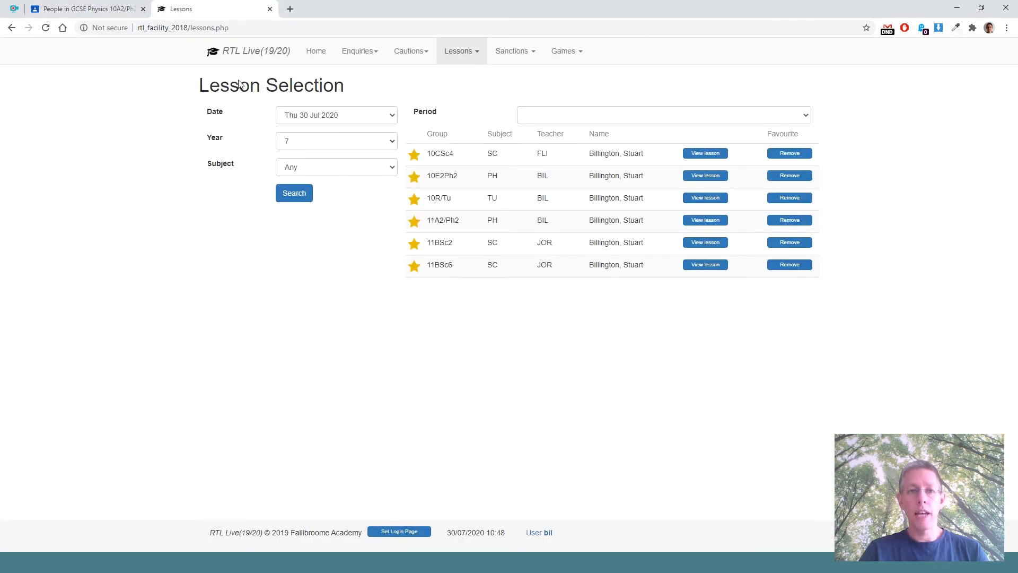
left_click(375, 52)
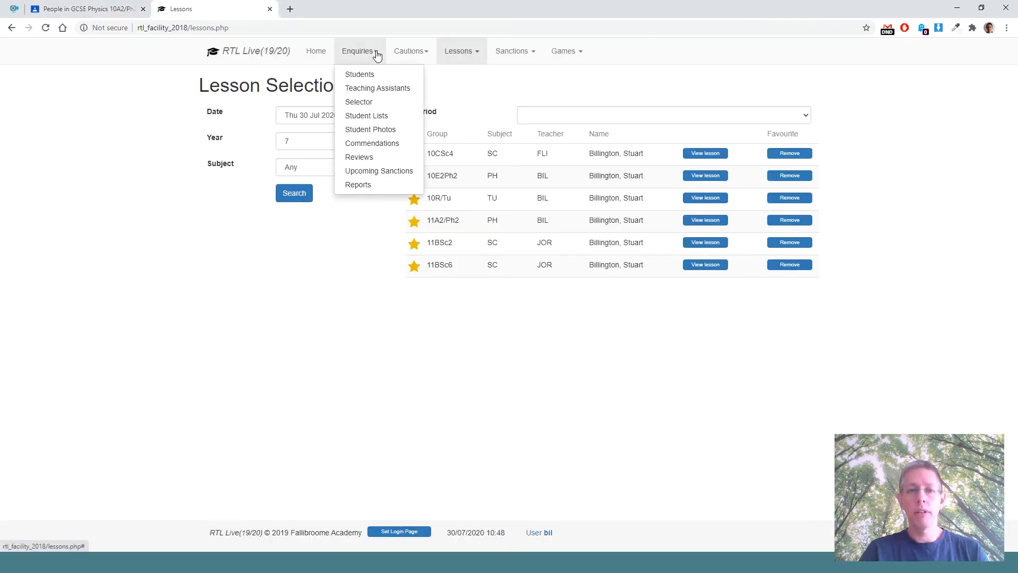
left_click(370, 106)
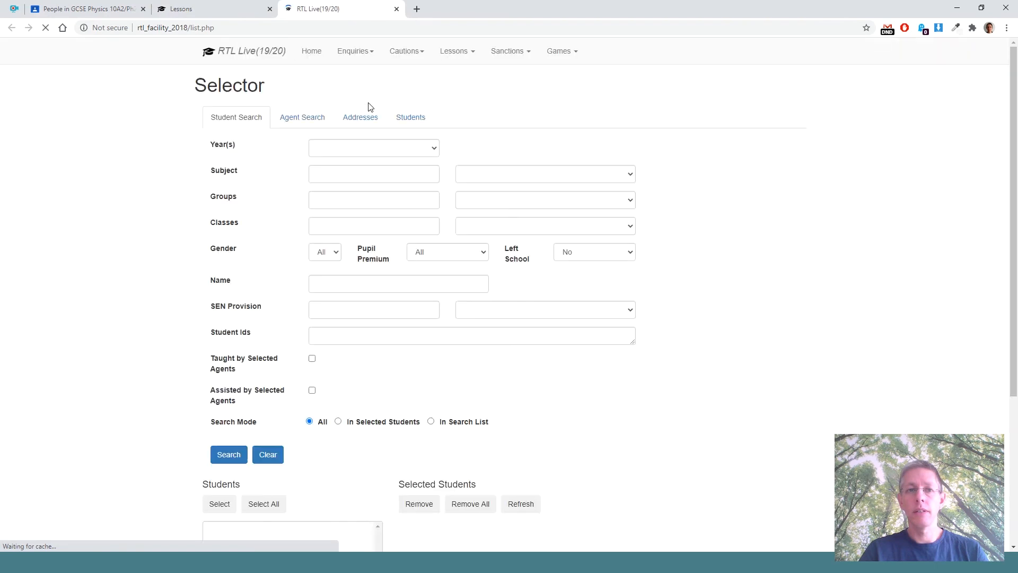
Search for the students in year 10, subject PH - Physics, group 10E2Ph2.
left_click(433, 148)
left_click(360, 229)
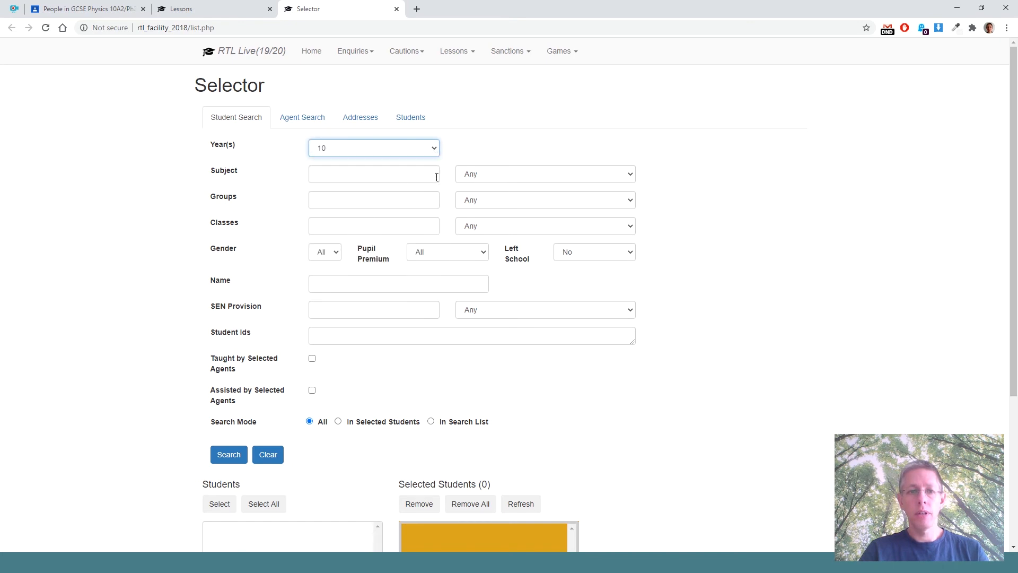
left_click(630, 175)
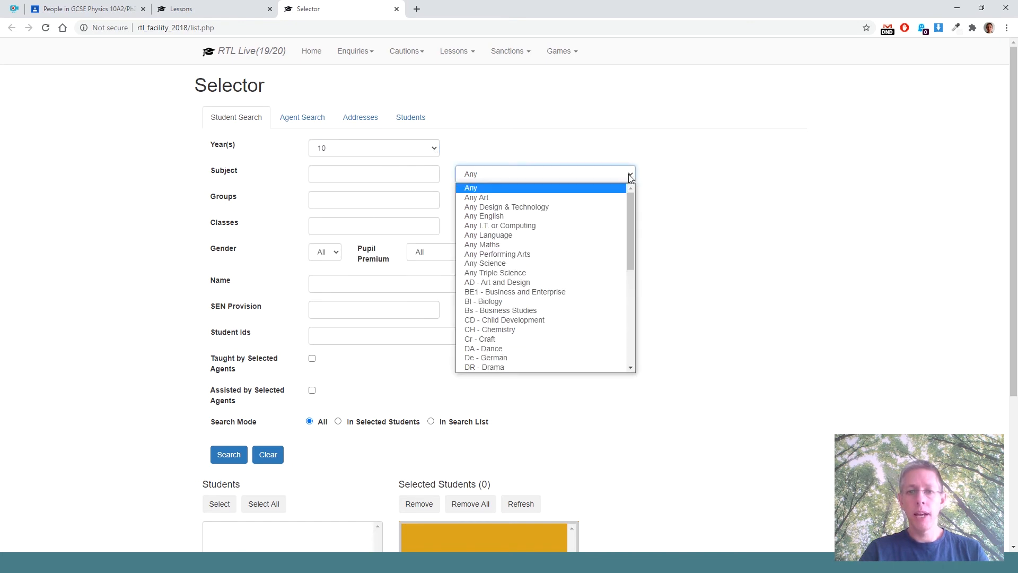
scroll(540, 265, "down", 4)
left_click(522, 293)
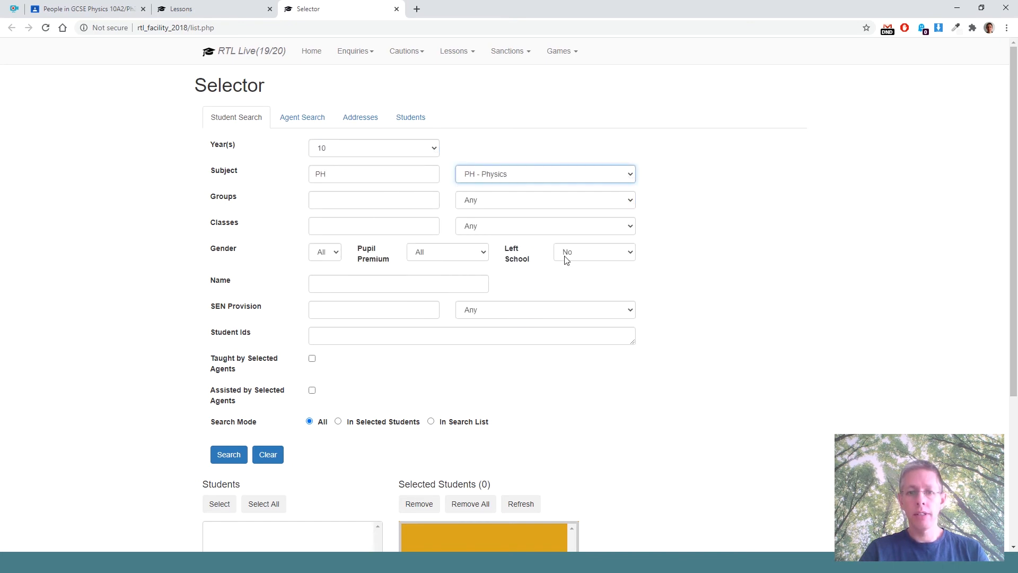
left_click(631, 201)
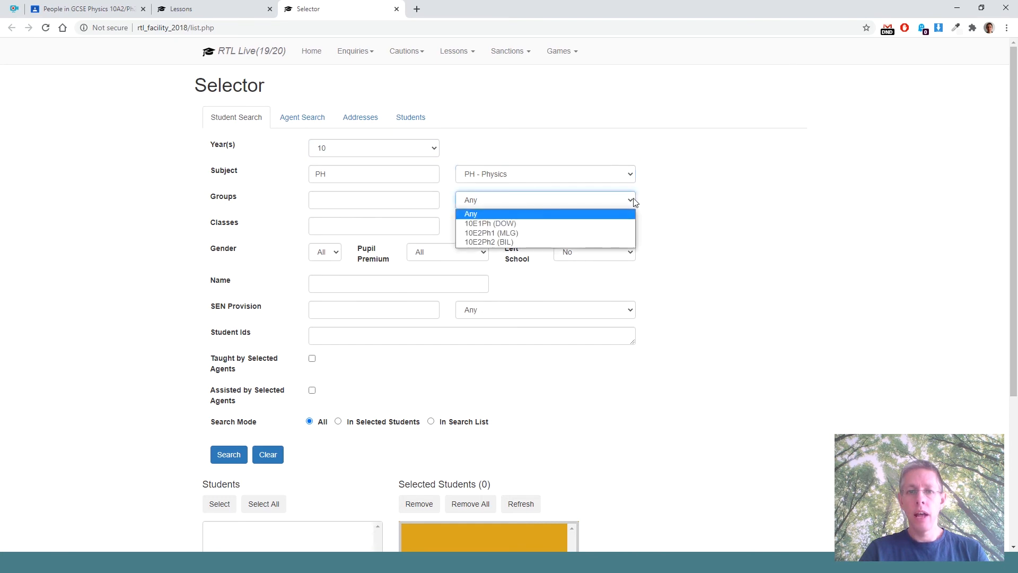
left_click(532, 242)
scroll(379, 236, "down", 2)
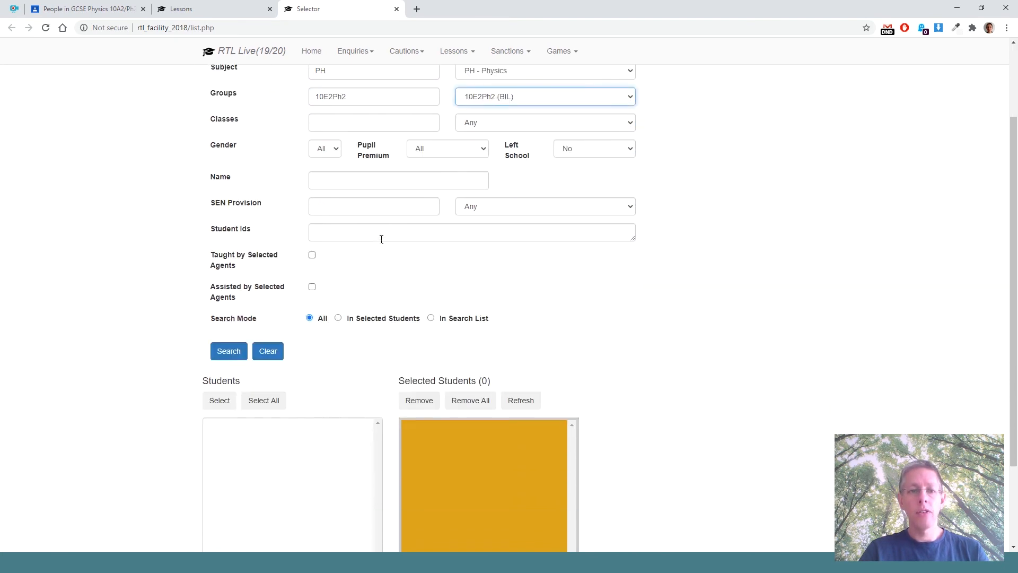
scroll(381, 239, "down", 2)
left_click(229, 240)
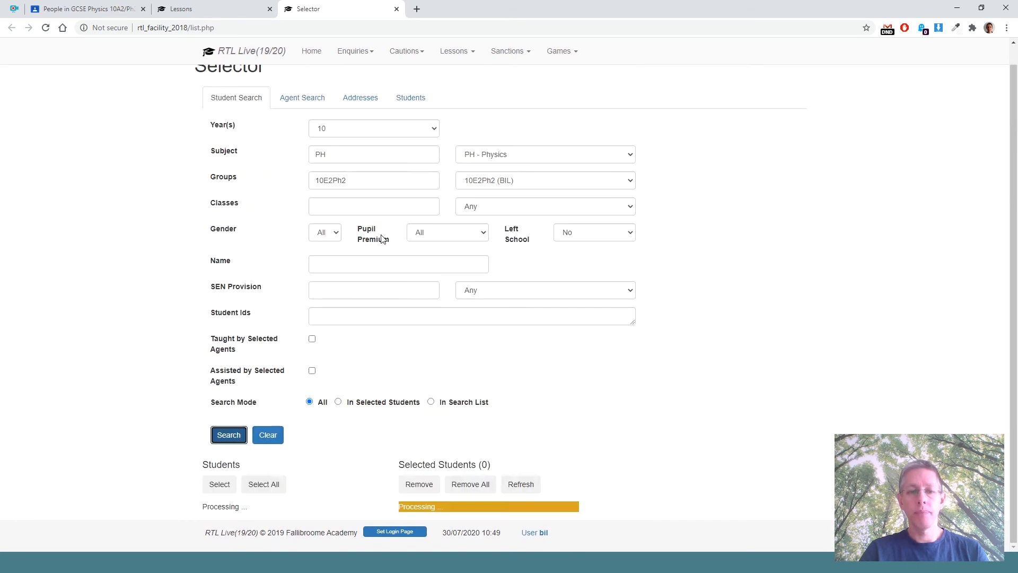
Add all the found students to the selected students and copy their student email addresses.
scroll(380, 239, "down", 3)
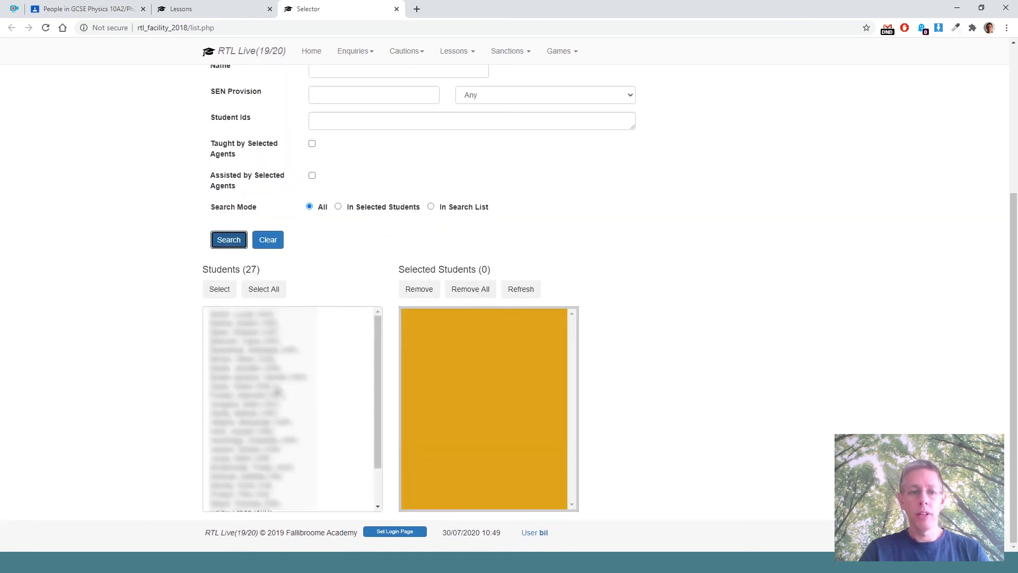
left_click(261, 290)
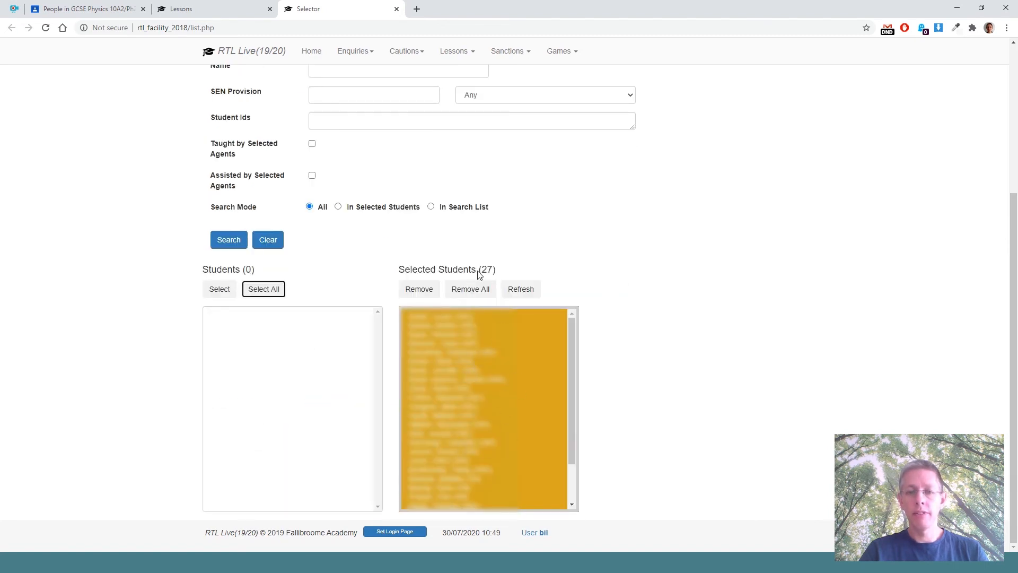
scroll(424, 270, "up", 4)
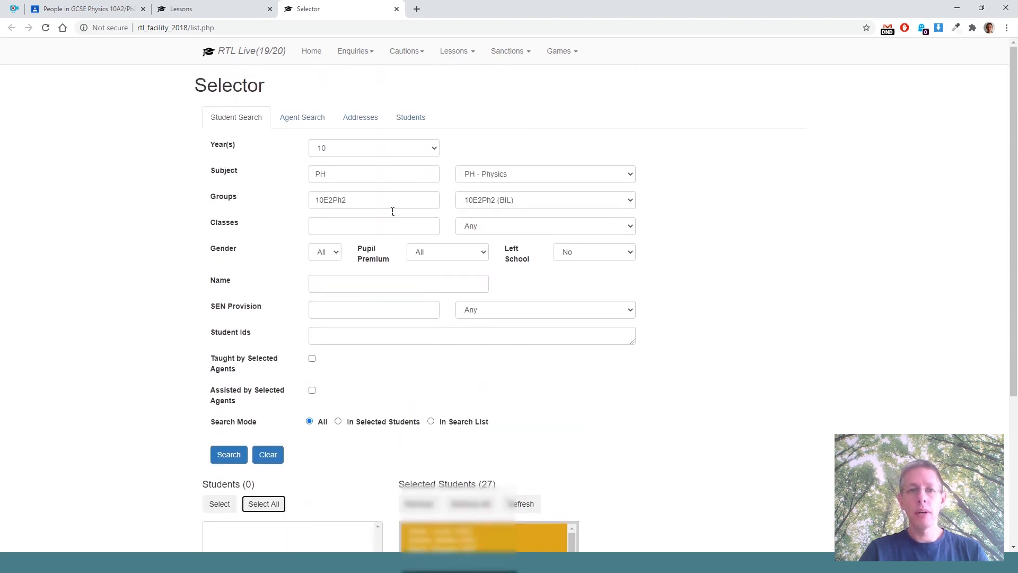
left_click(364, 124)
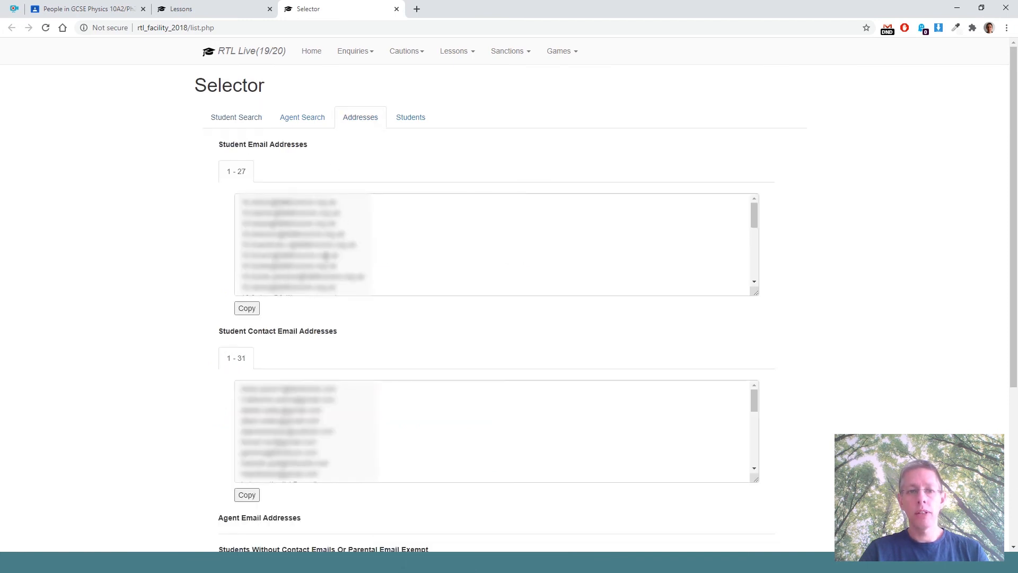
left_click(247, 309)
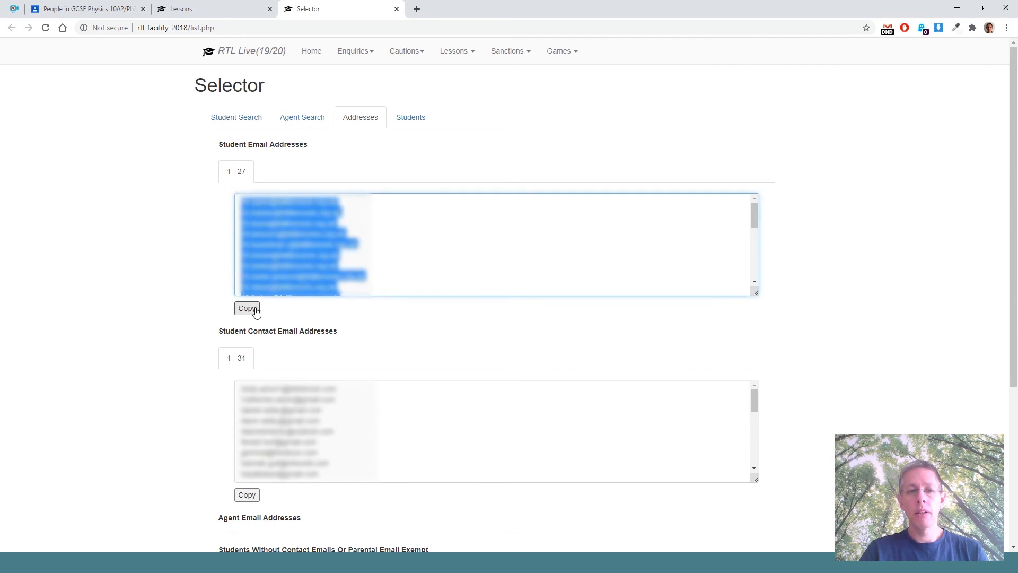
Switch to Google Classroom, add the copied student email addresses as recipients of the GCSE Physics invitation, and cancel the invitation.
left_click(88, 10)
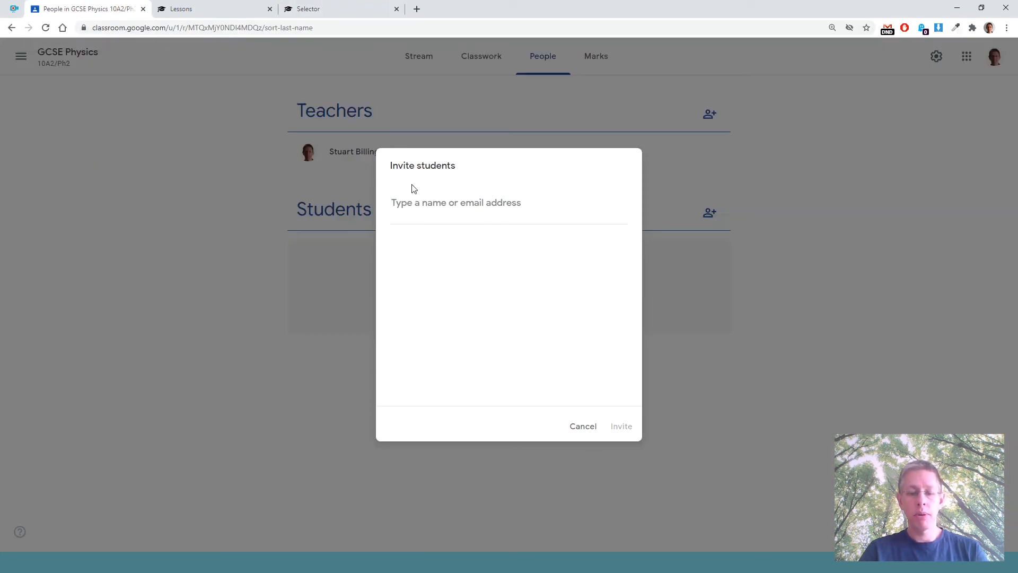
key("ctrl+v")
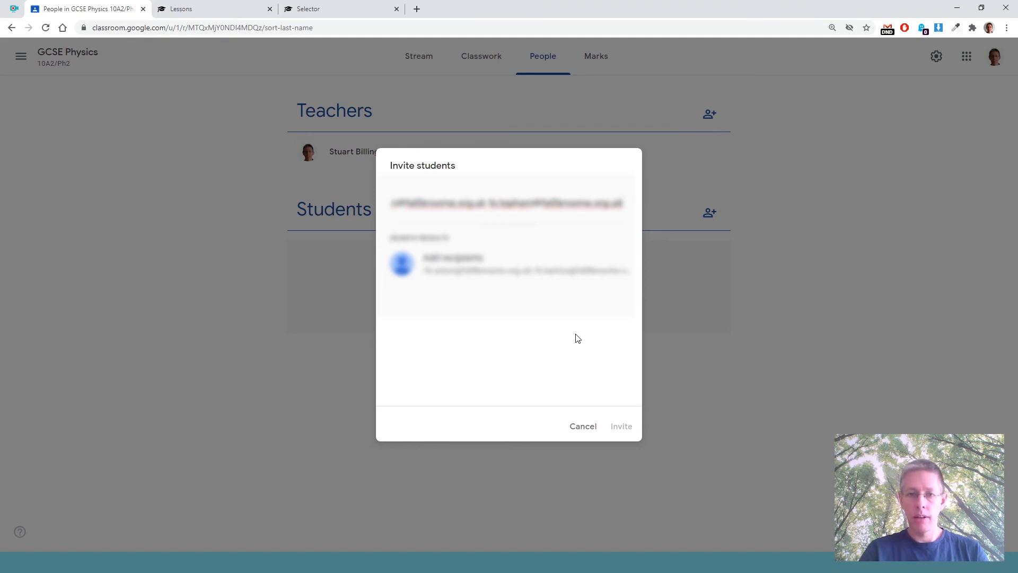
key("Return")
scroll(599, 253, "up", 3)
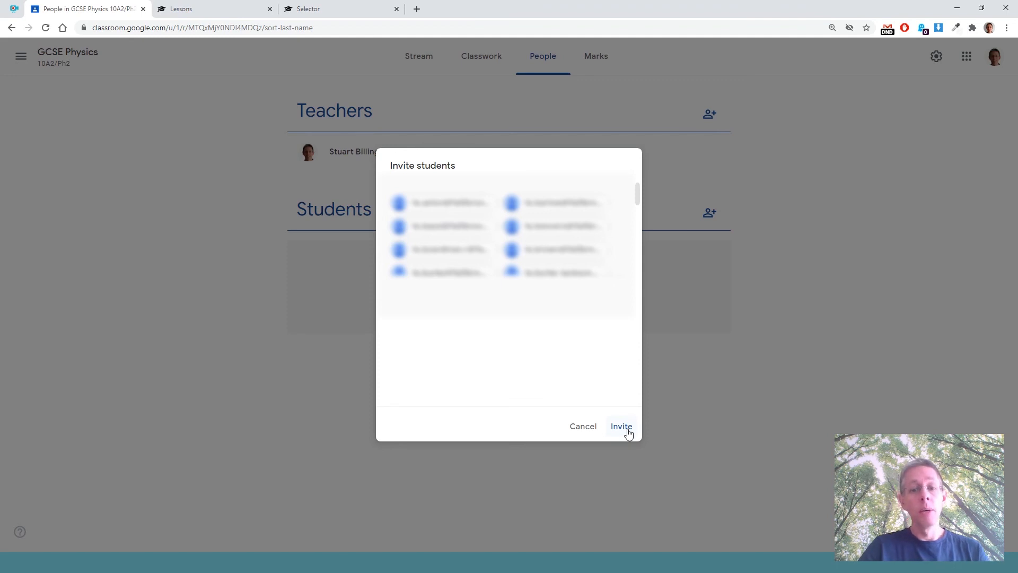
left_click(590, 432)
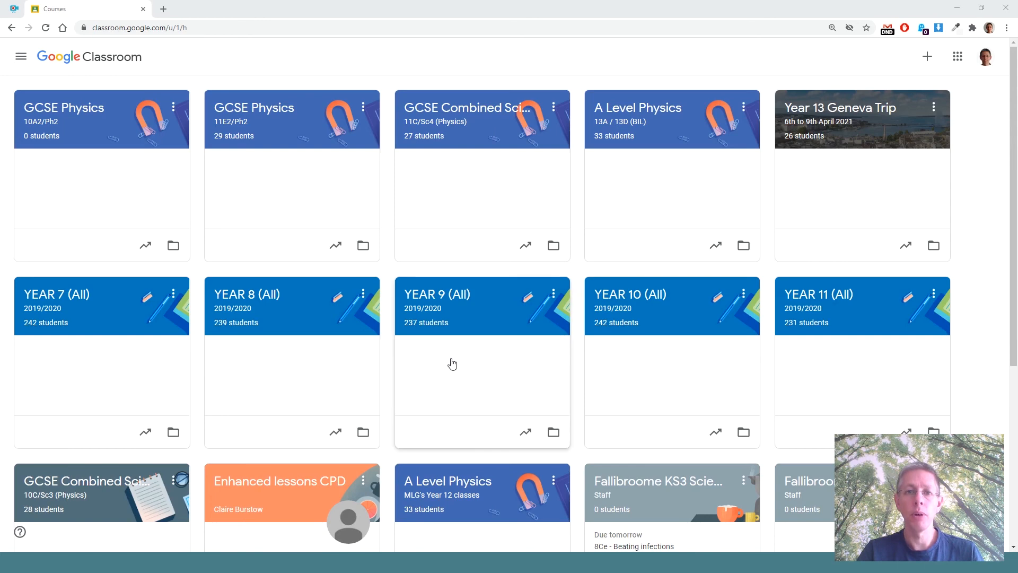
Open the archived GCSE Physics class with section 11A2/Ph2.
left_click(21, 57)
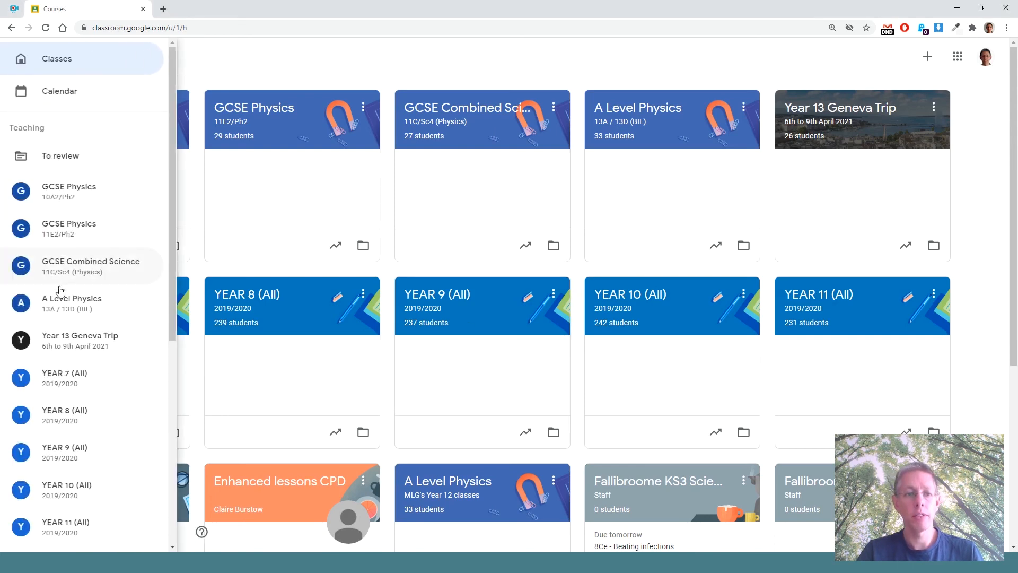
scroll(90, 392, "down", 5)
left_click(82, 497)
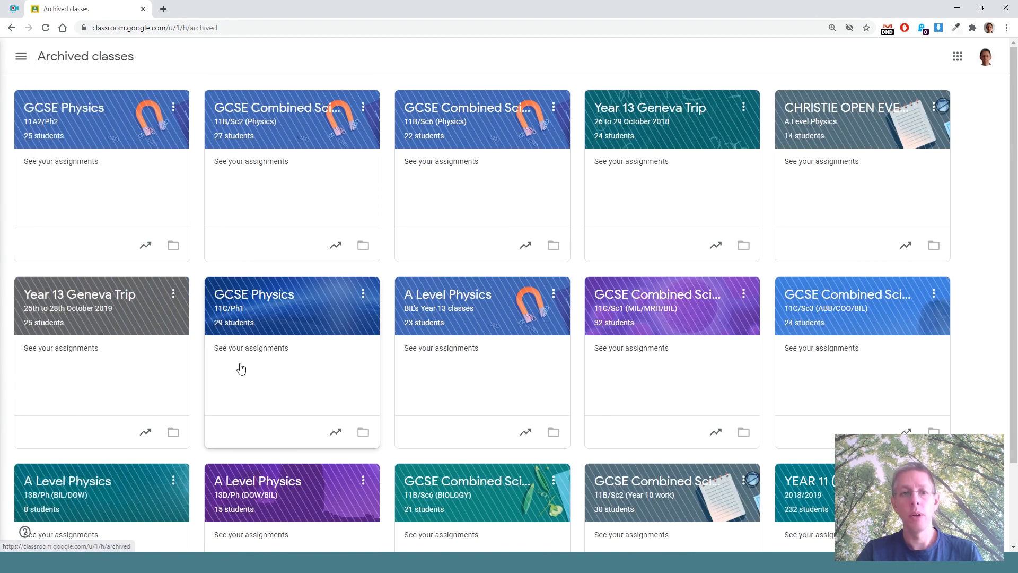
left_click(85, 110)
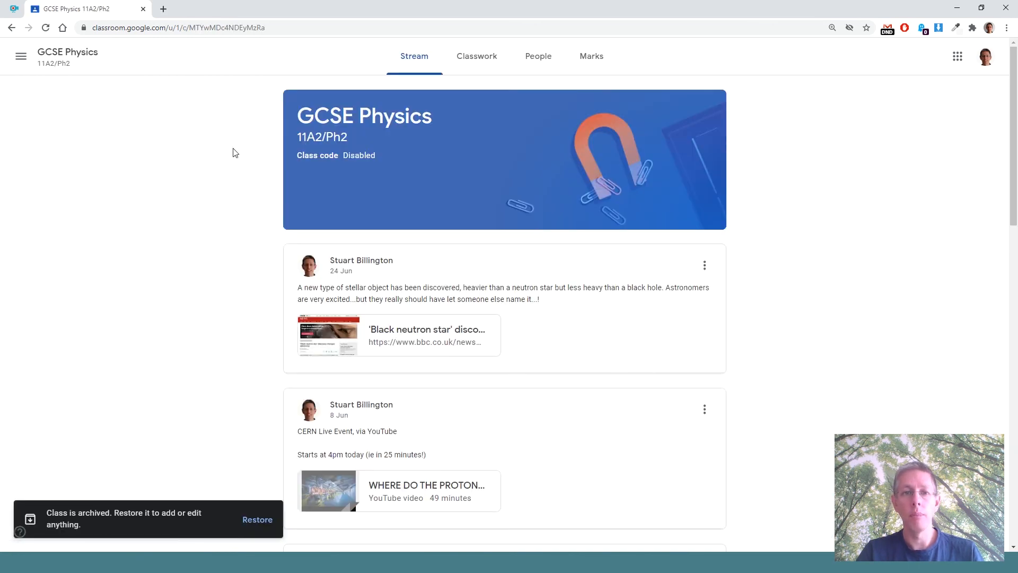
Examine the topics, assignments and materials in the archived class's classwork.
left_click(487, 65)
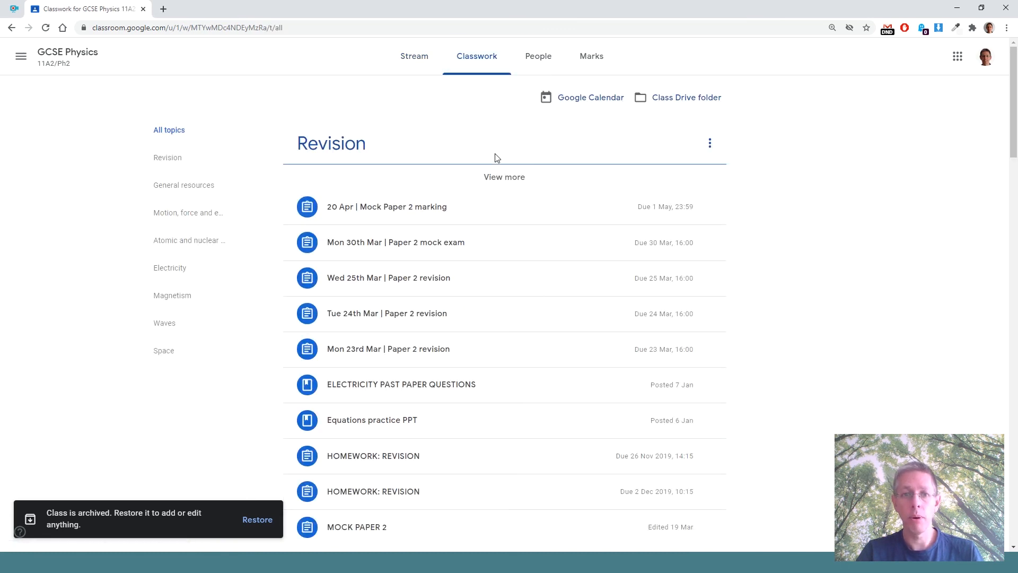
scroll(480, 218, "down", 7)
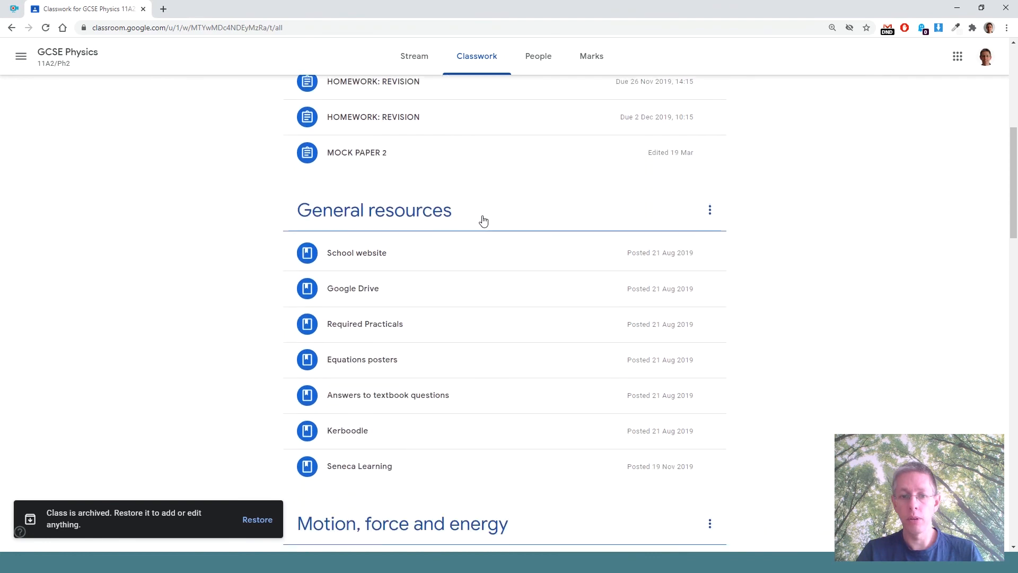
scroll(483, 221, "down", 7)
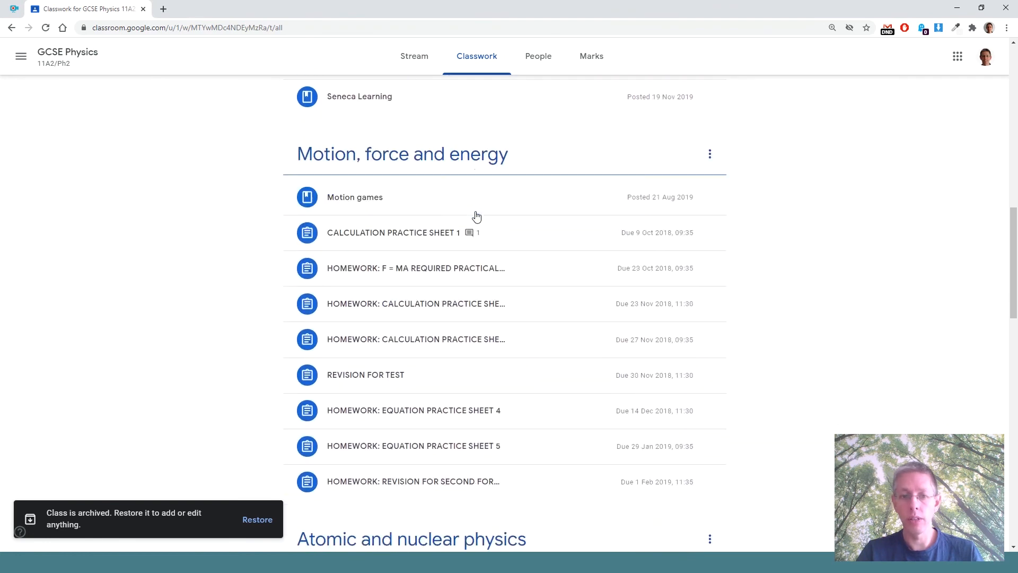
scroll(477, 216, "down", 8)
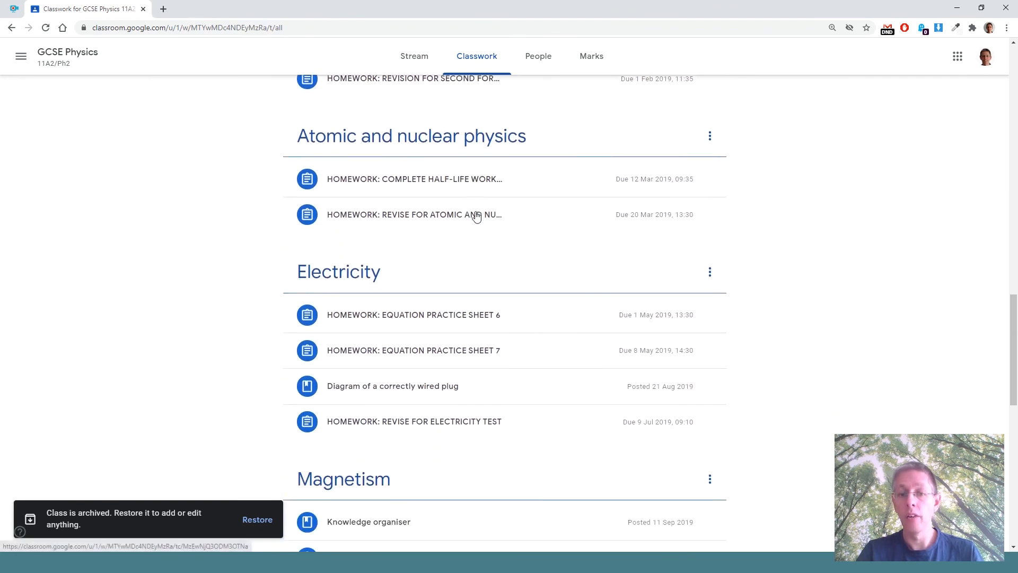
scroll(477, 216, "down", 5)
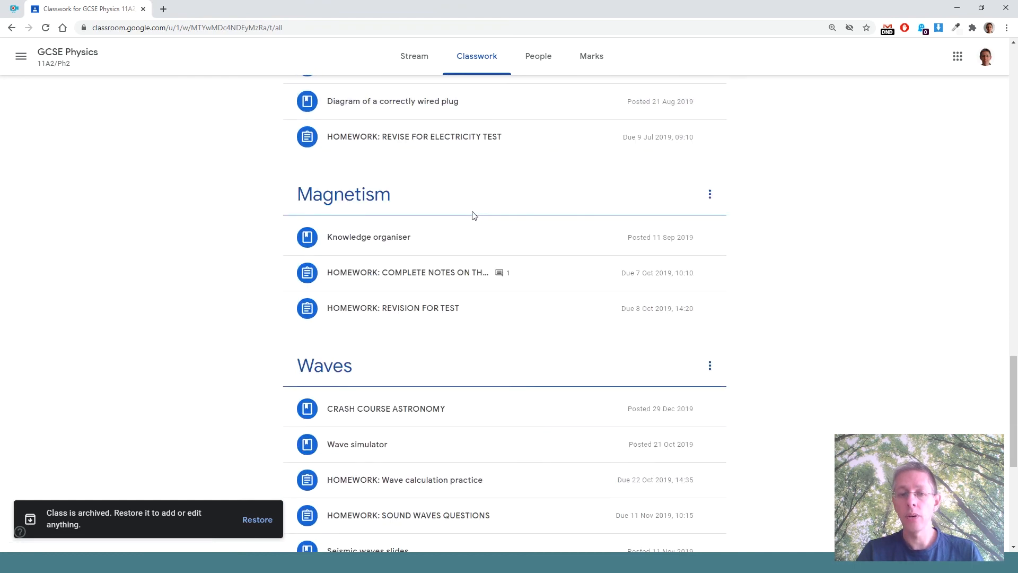
scroll(474, 216, "down", 2)
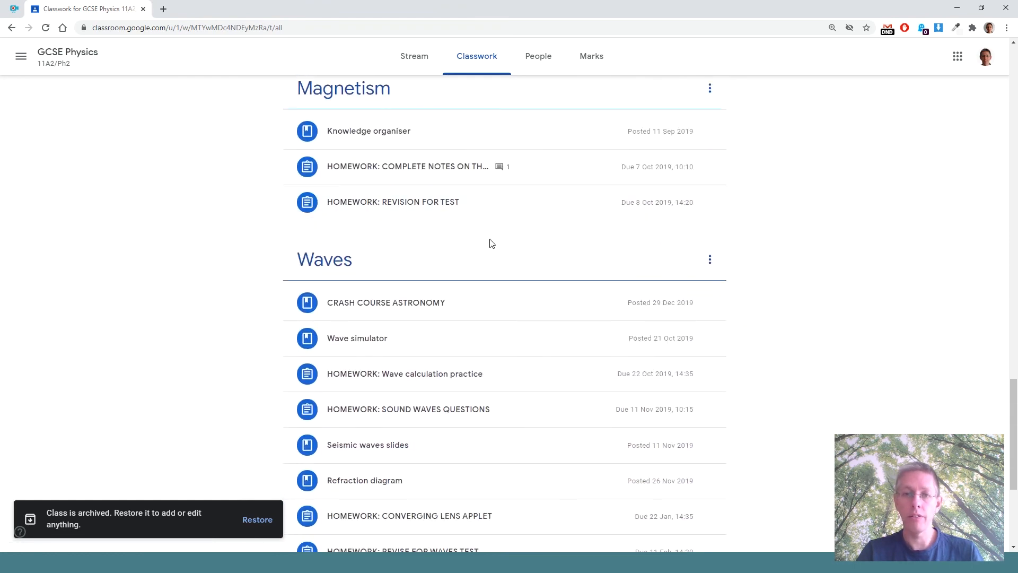
scroll(492, 243, "up", 20)
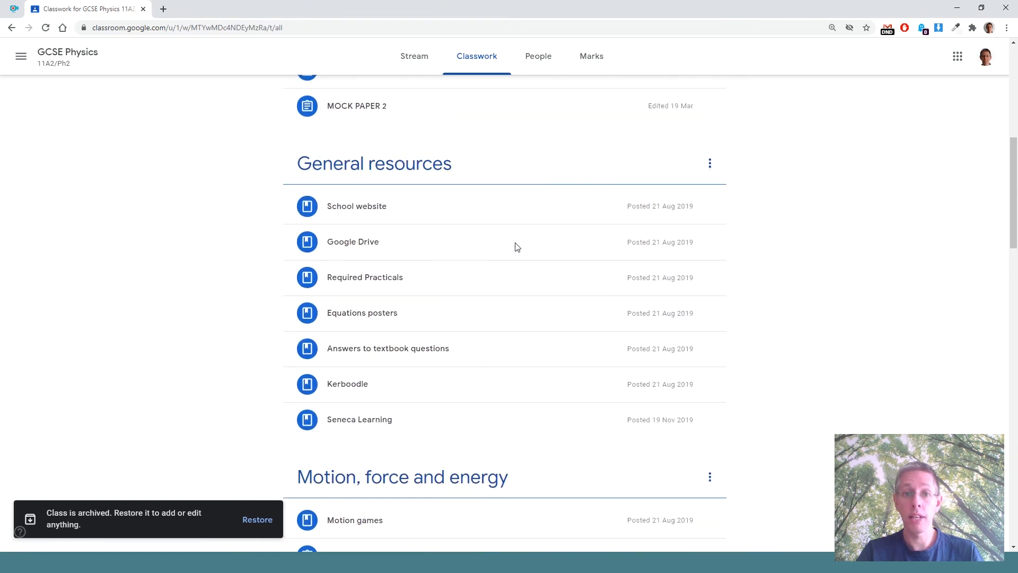
scroll(516, 247, "up", 8)
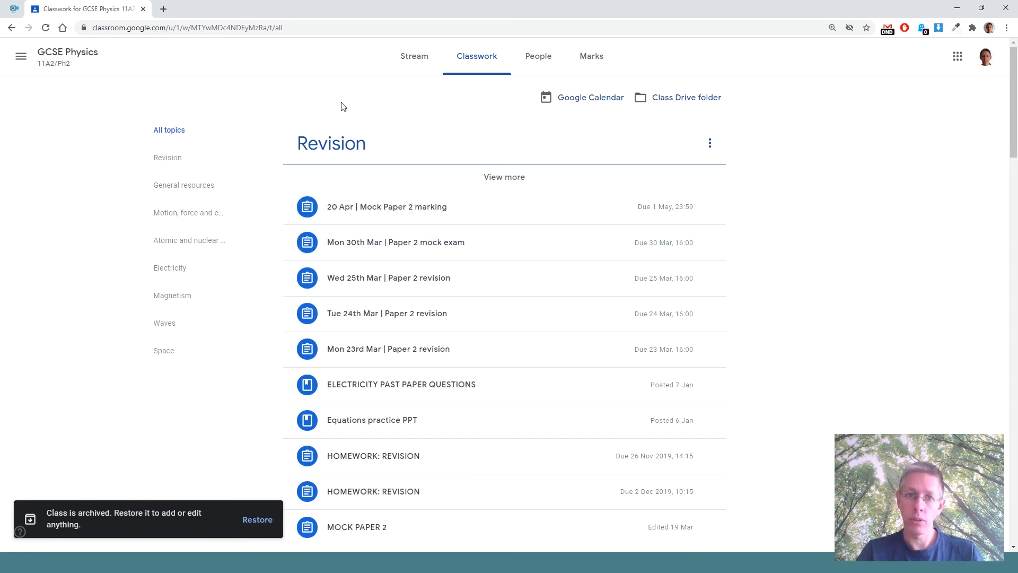
Leave the archived GCSE Physics class and open the list of archived classes.
left_click(22, 56)
scroll(77, 451, "down", 8)
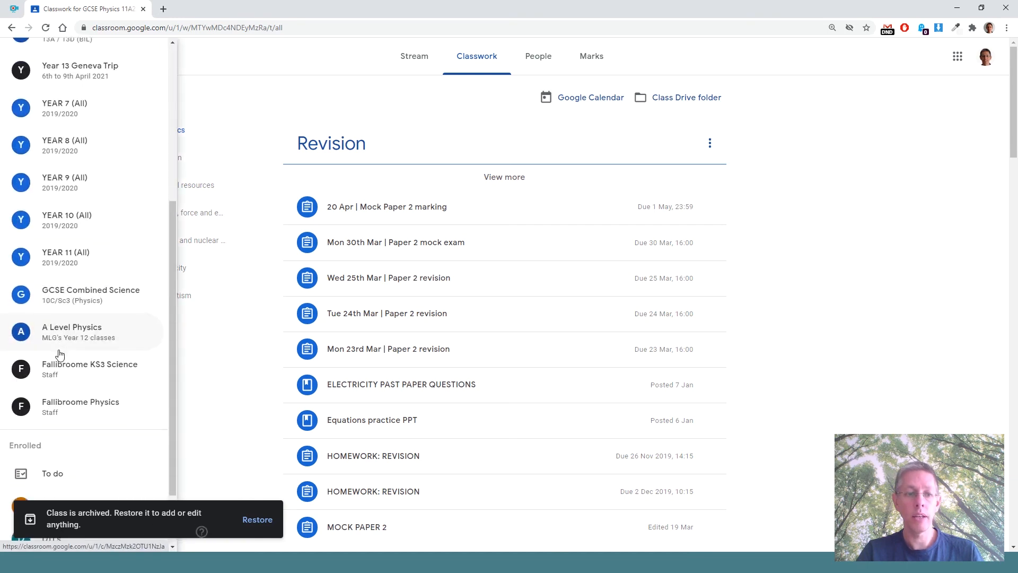
scroll(77, 450, "down", 5)
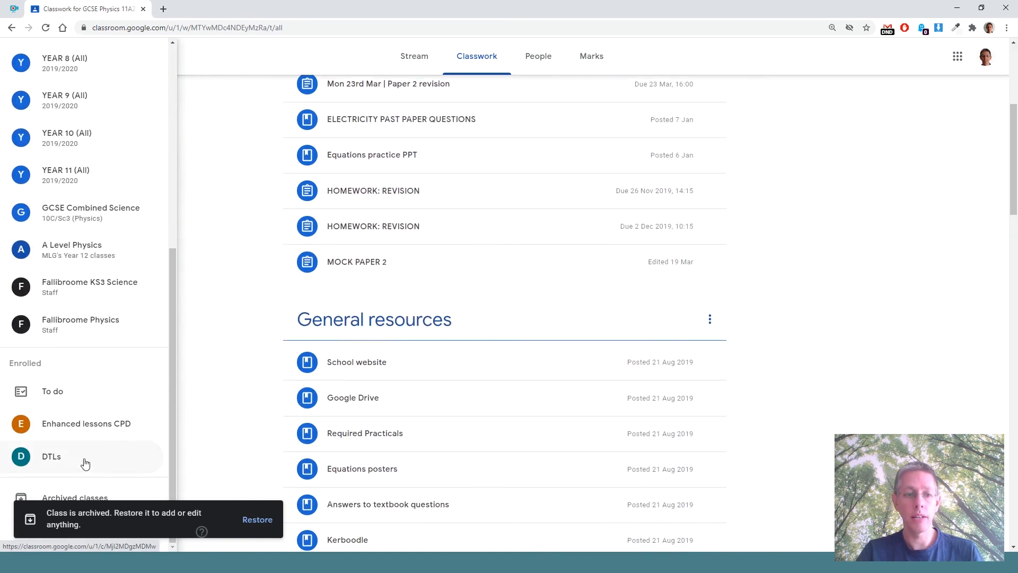
left_click(100, 494)
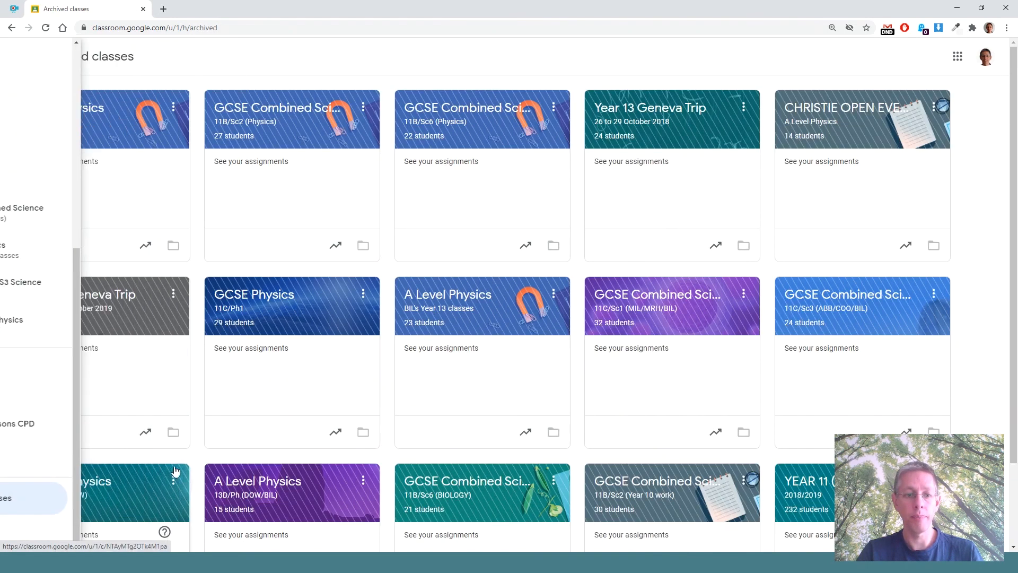
Start a copy of the archived GCSE Physics class with section 11A2/Ph2 and name the new class GCSE Physics.
left_click(174, 108)
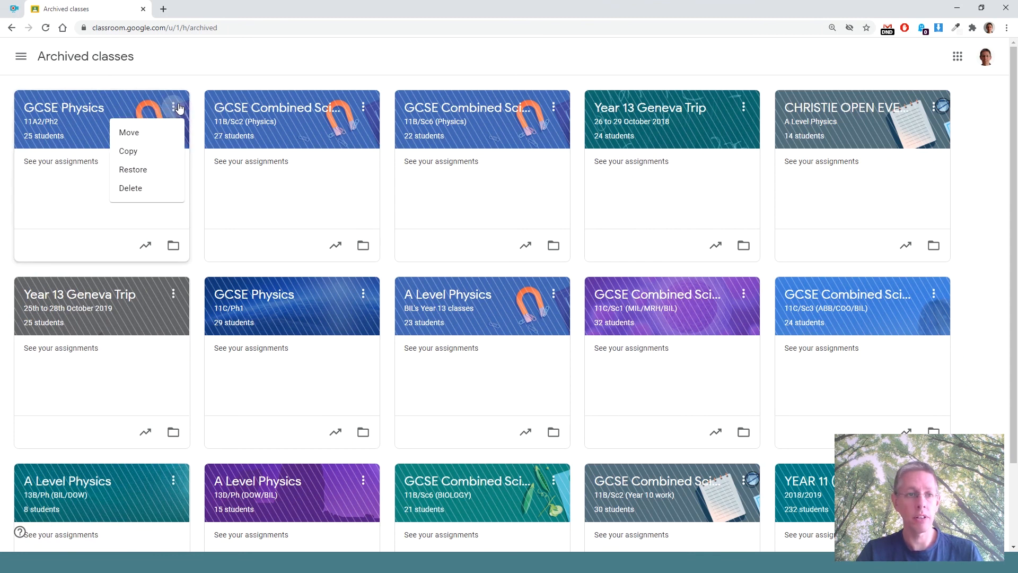
left_click(165, 151)
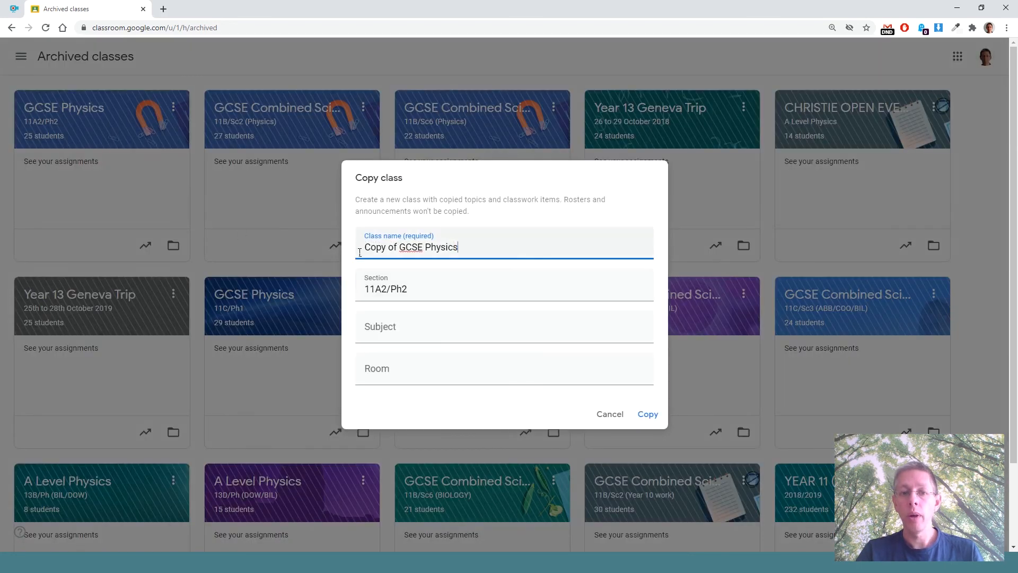
left_click_drag(405, 253, 351, 254)
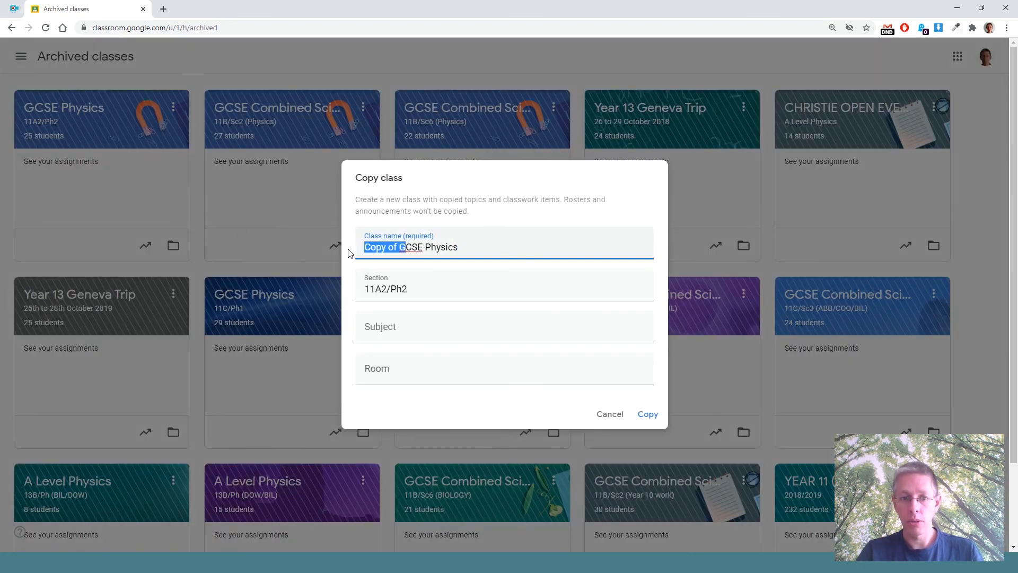
key("BackSpace")
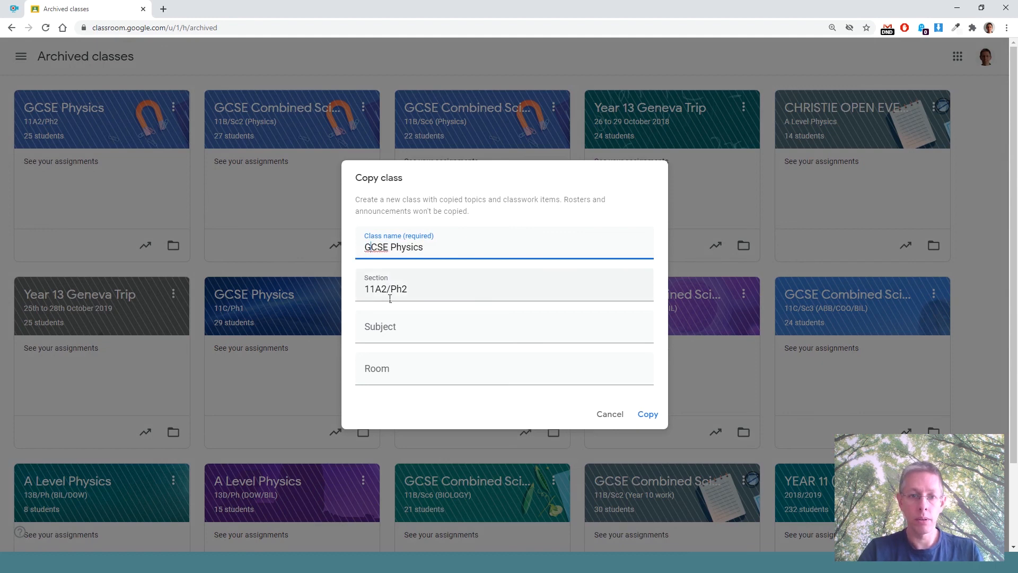
Set the new class's section to 10A2/Ph2 and create the copy.
left_click(379, 291)
type("=")
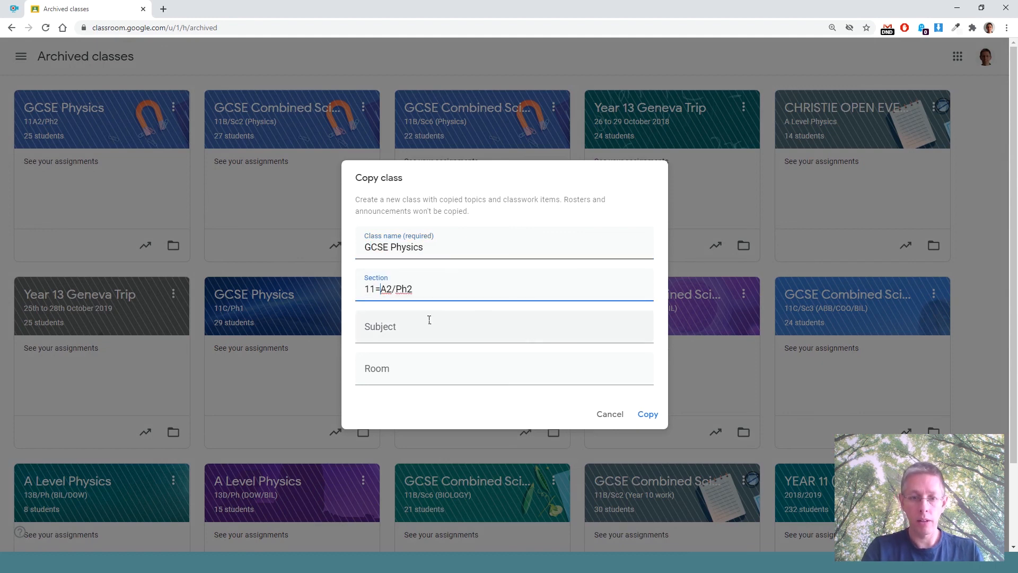
key("BackSpace")
key("BackSpace")
type("0")
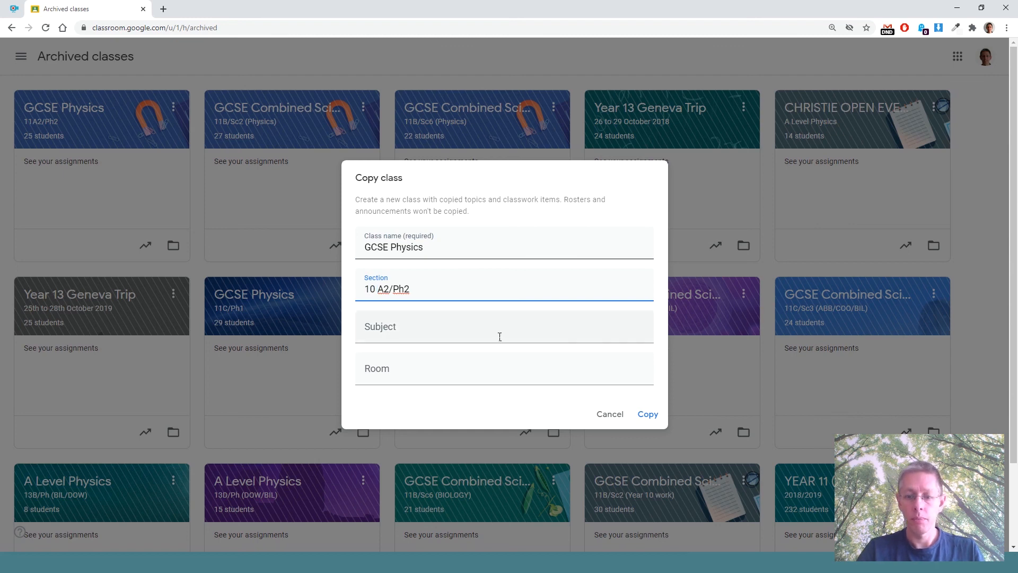
key("BackSpace")
left_click(647, 414)
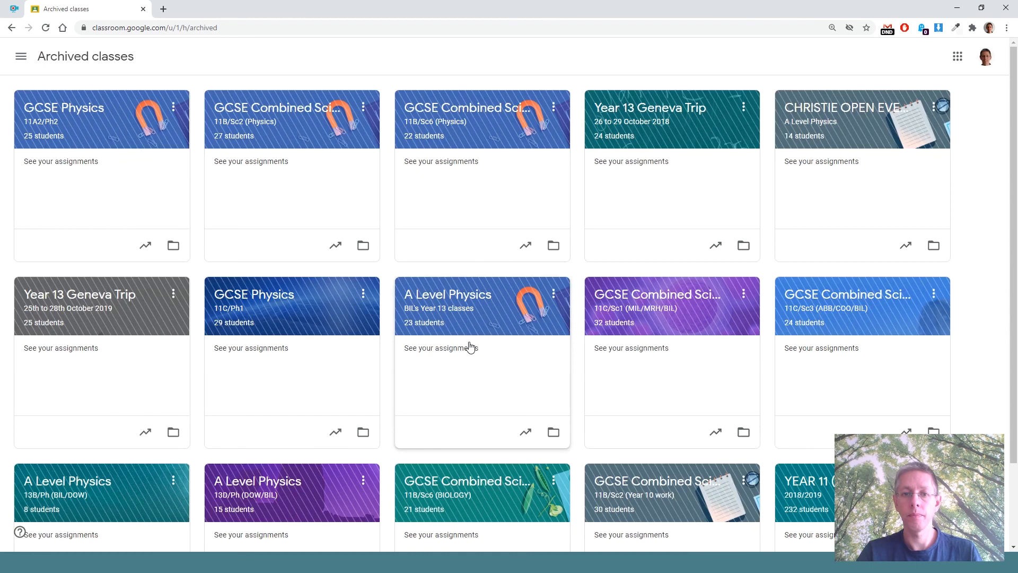
Return to the main class list and open the classwork of the newly copied GCSE Physics class, section 10A2/Ph2.
left_click(21, 59)
left_click(62, 59)
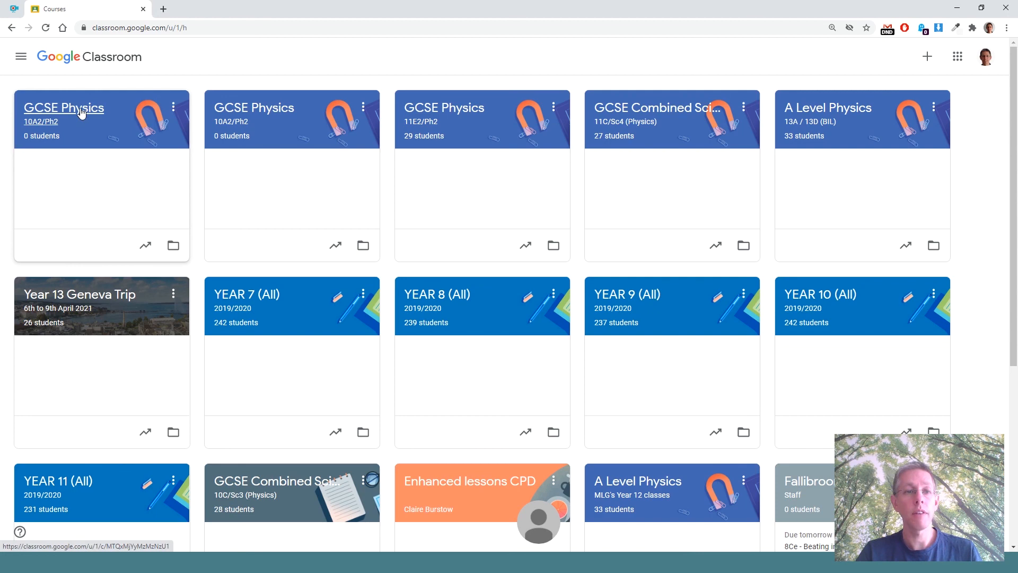
left_click(81, 110)
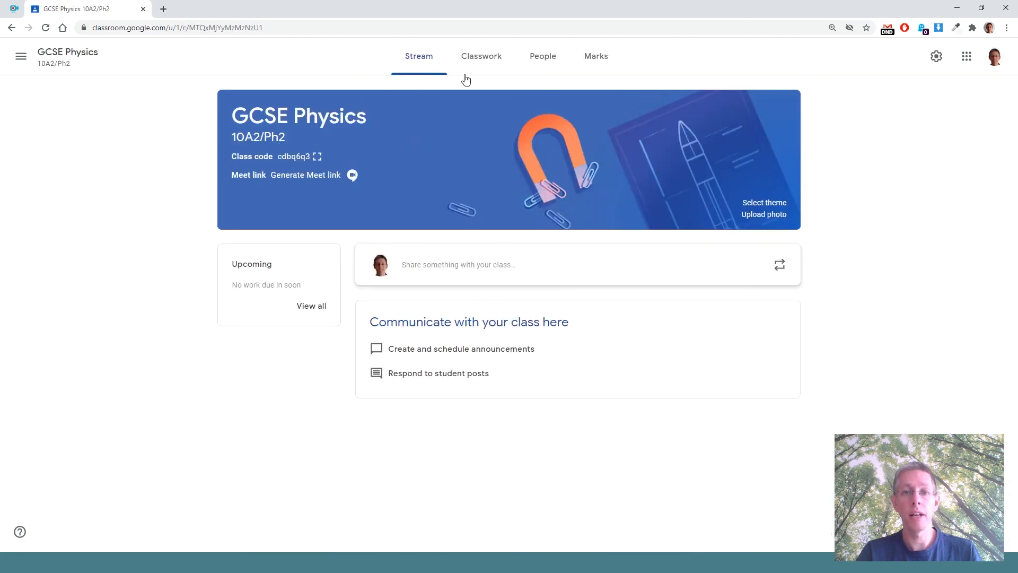
left_click(492, 68)
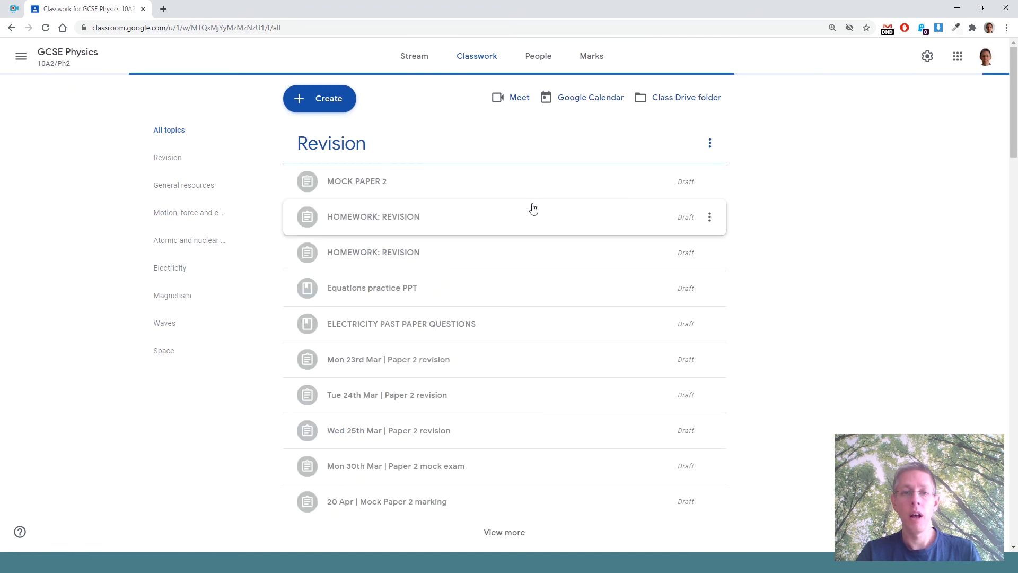
Examine the copied topics, assignments and materials through to the Electricity and Magnetism topics, and go back to the main class list.
scroll(533, 209, "down", 2)
scroll(533, 209, "down", 15)
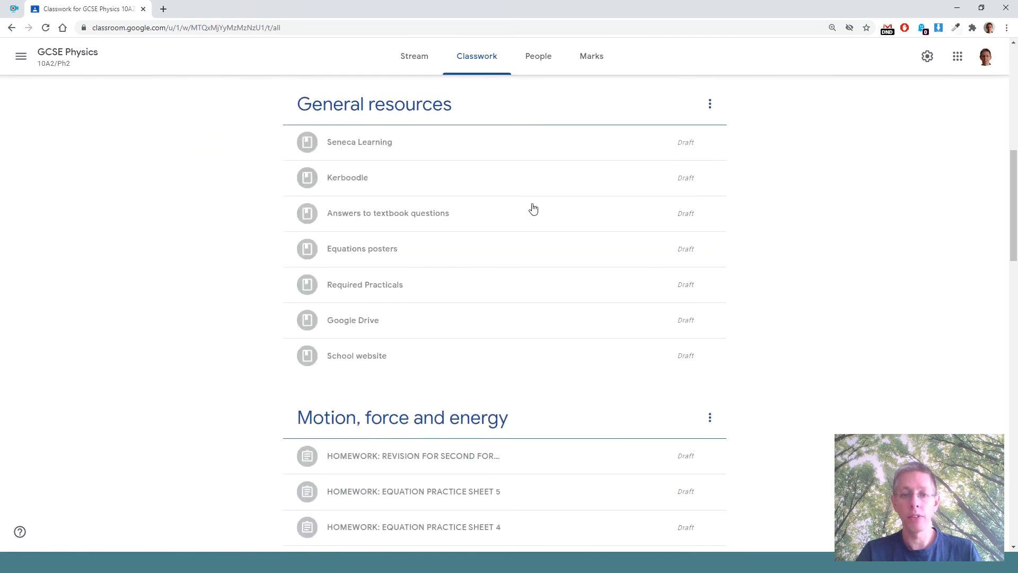
scroll(533, 209, "down", 6)
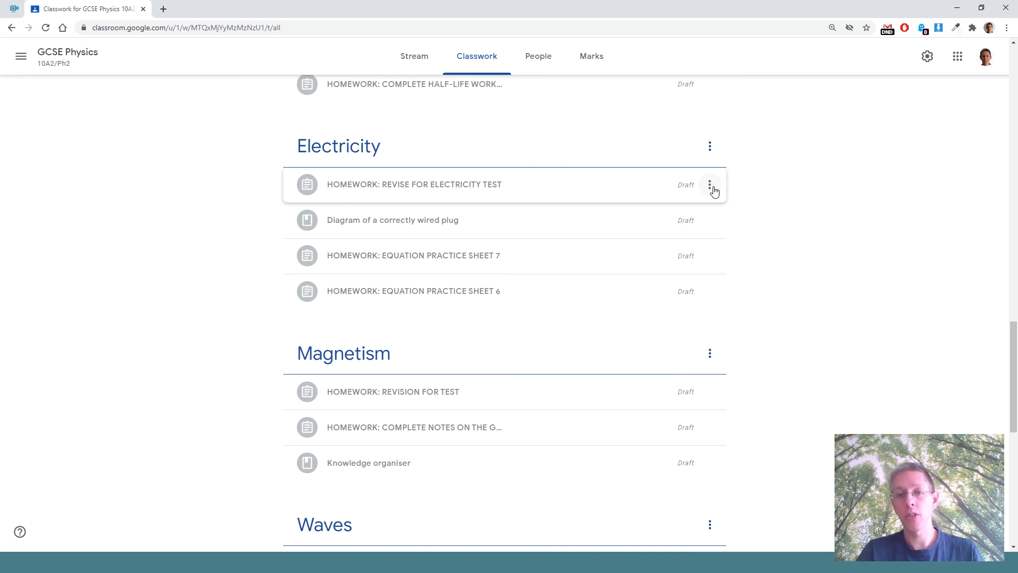
left_click(21, 55)
left_click(50, 61)
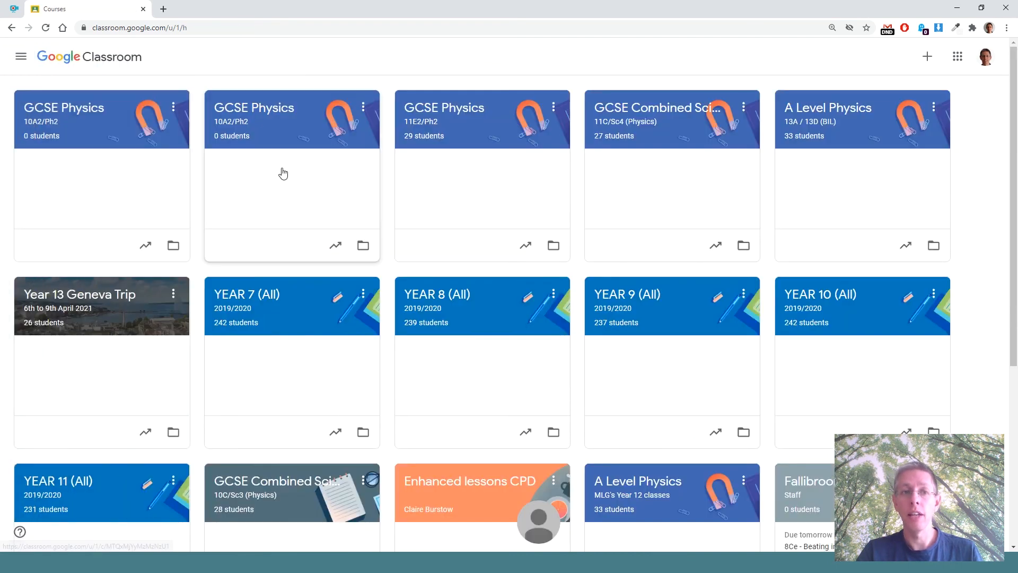